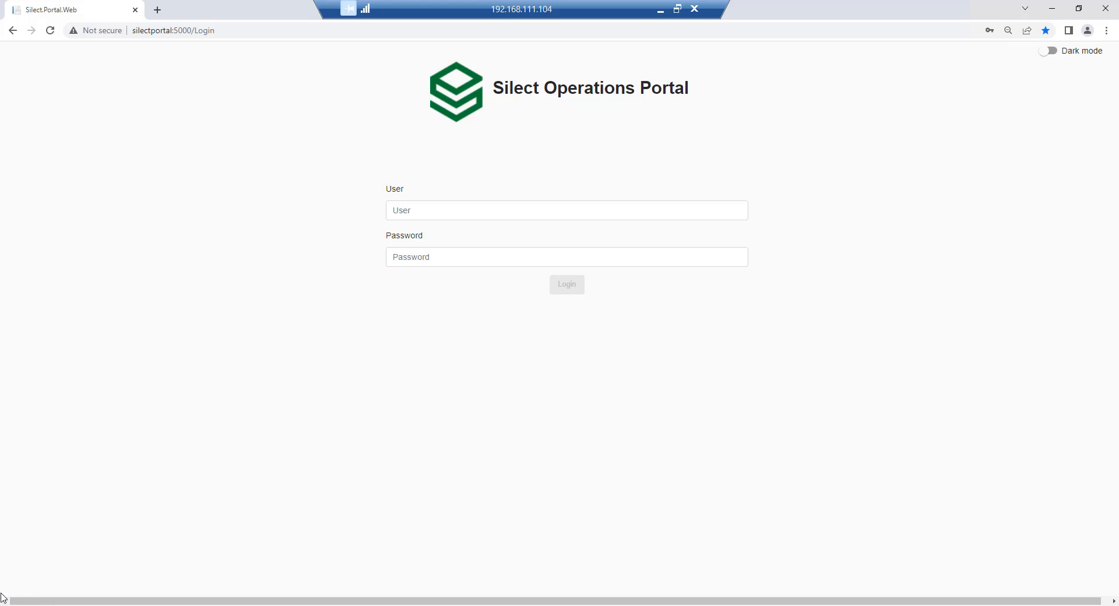
# Log in to the Silect Operations Portal with the saved developer account and its stored password.
pyautogui.click(708, 212)
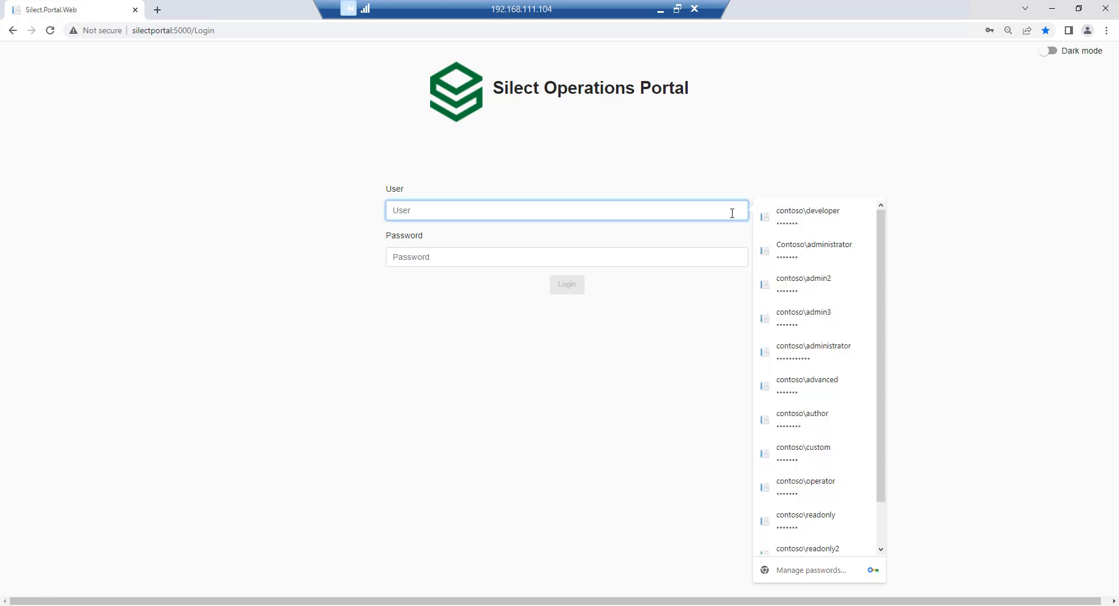
pyautogui.click(794, 226)
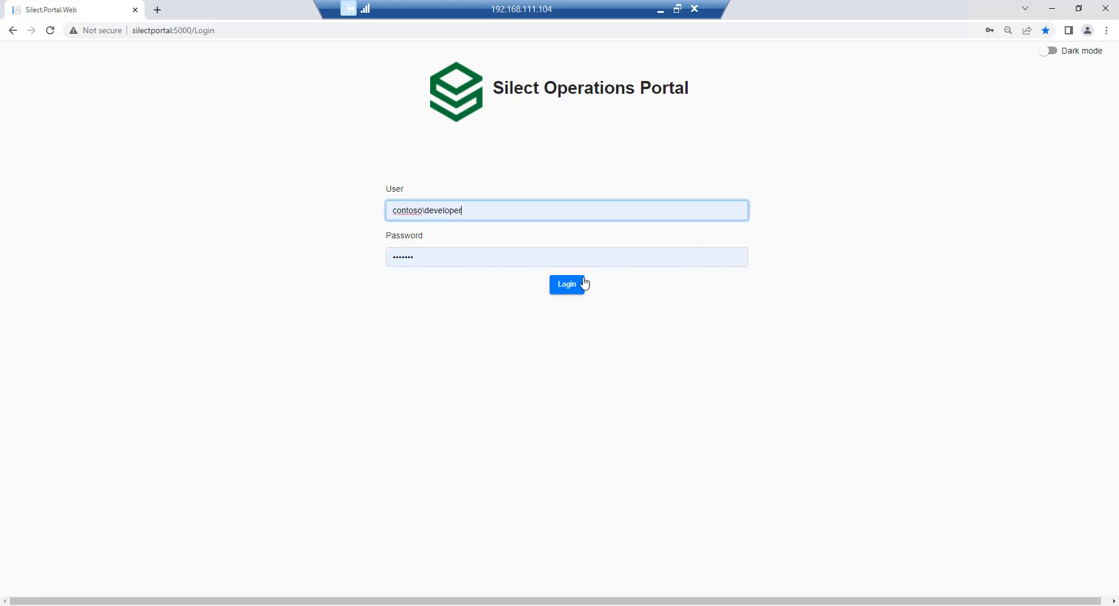
pyautogui.click(574, 288)
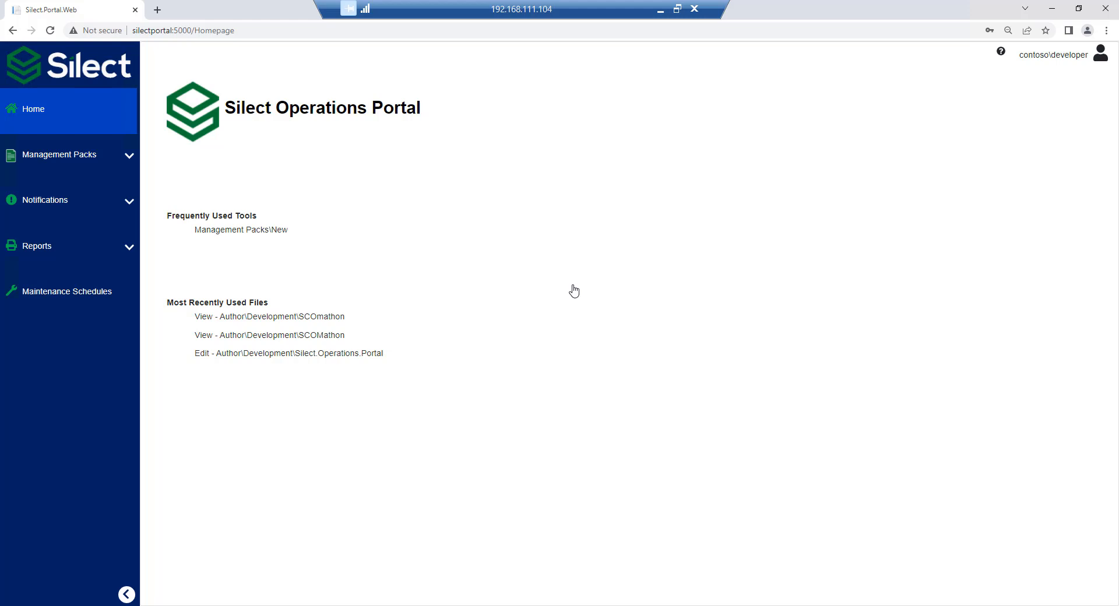
# Create a new management pack named SilectPortal with description "SOP monitor" and store path Development.
pyautogui.click(131, 156)
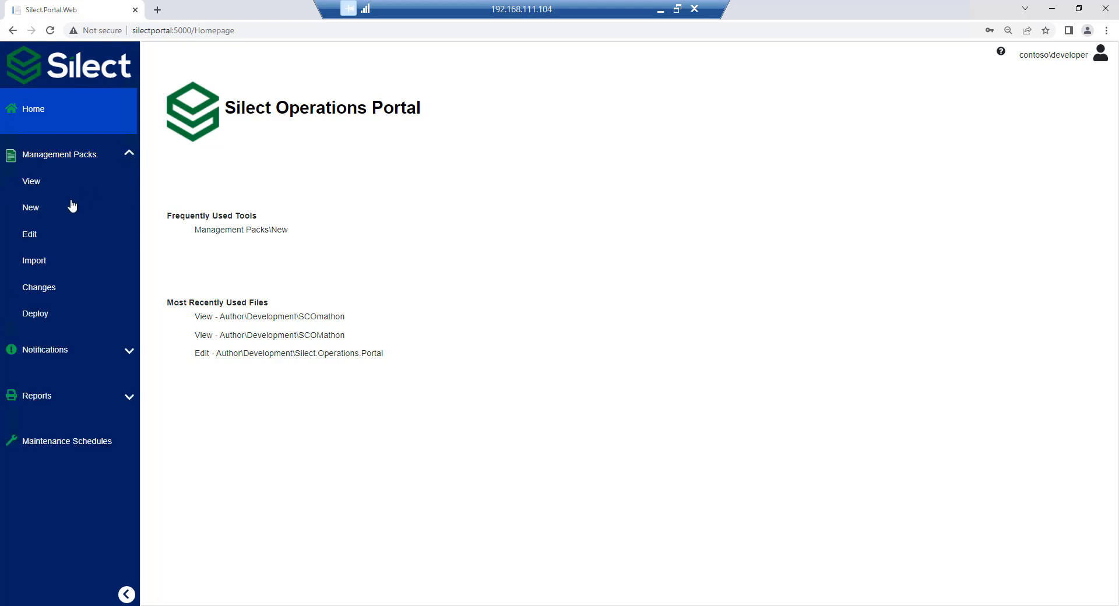
pyautogui.click(31, 211)
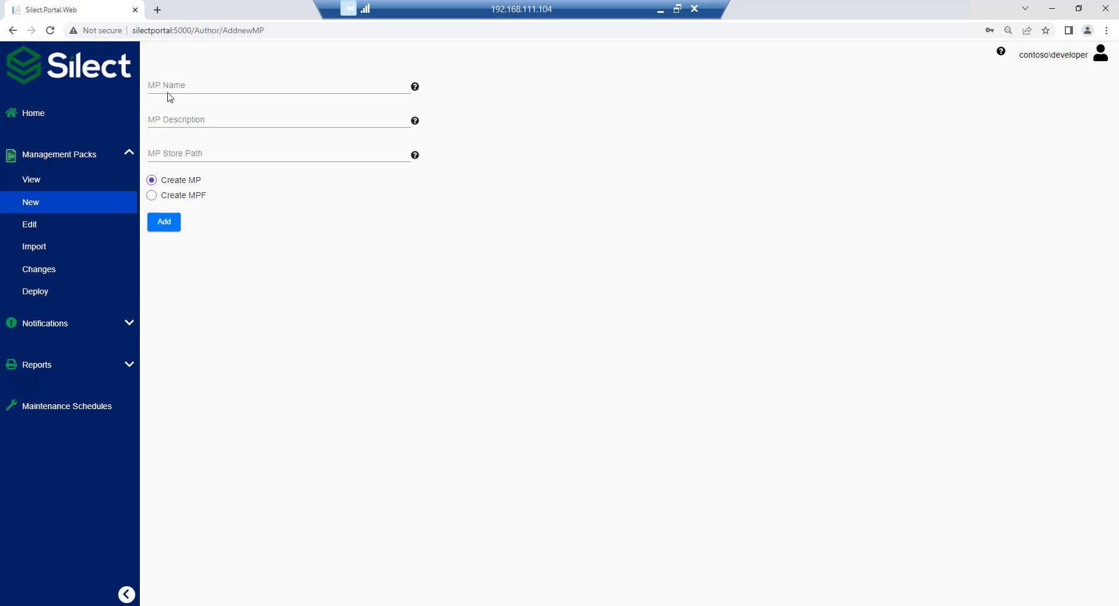
pyautogui.click(169, 87)
pyautogui.write('S')
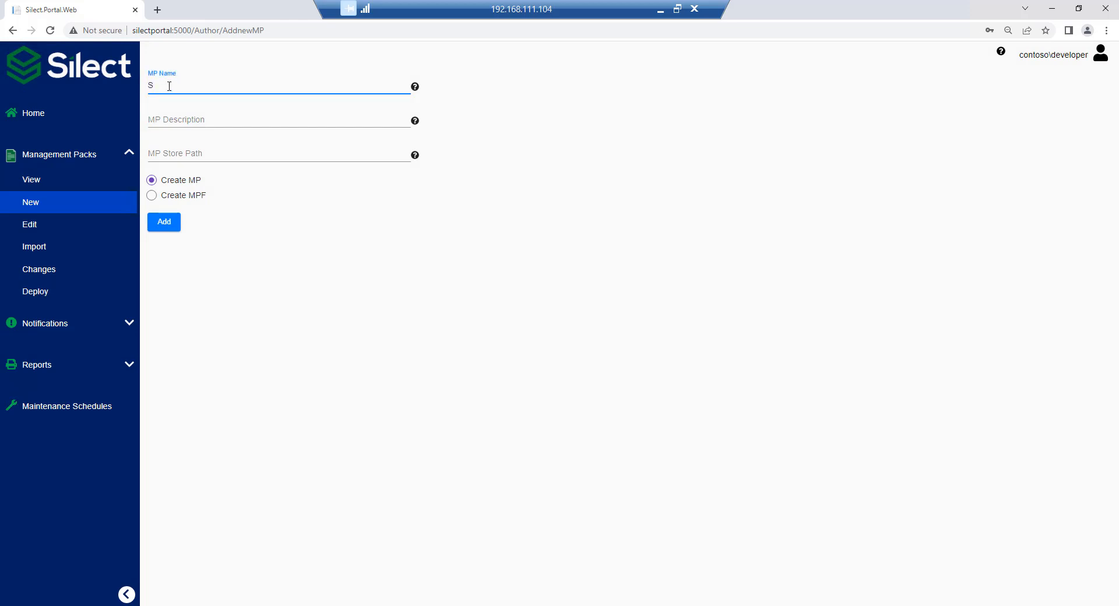
pyautogui.write('ilectPortal')
pyautogui.press('Tab')
pyautogui.write('SOP m')
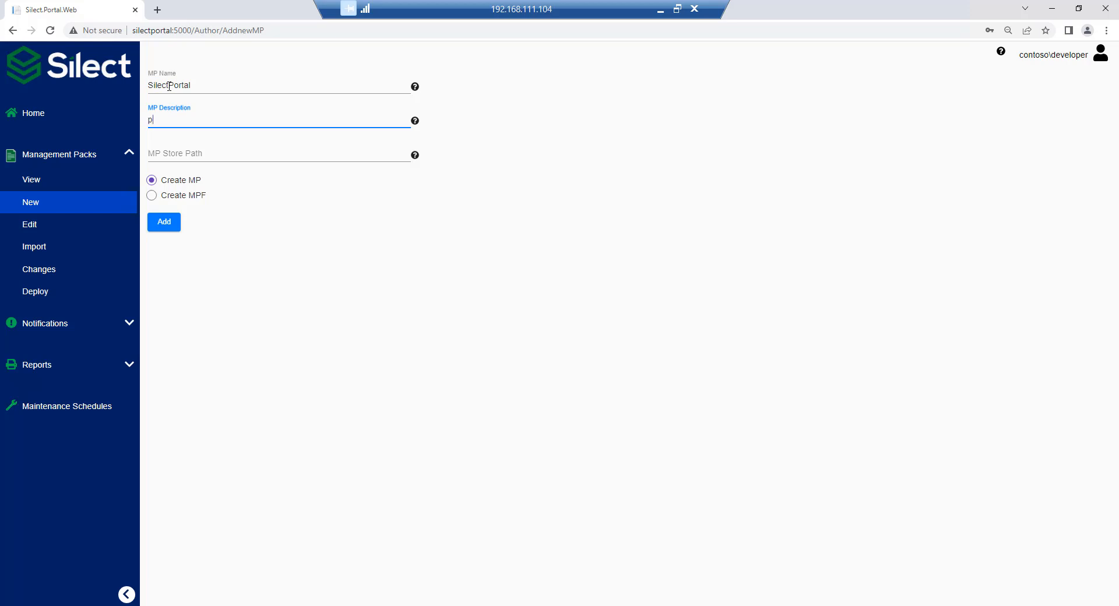
pyautogui.write('onitor')
pyautogui.press('Tab')
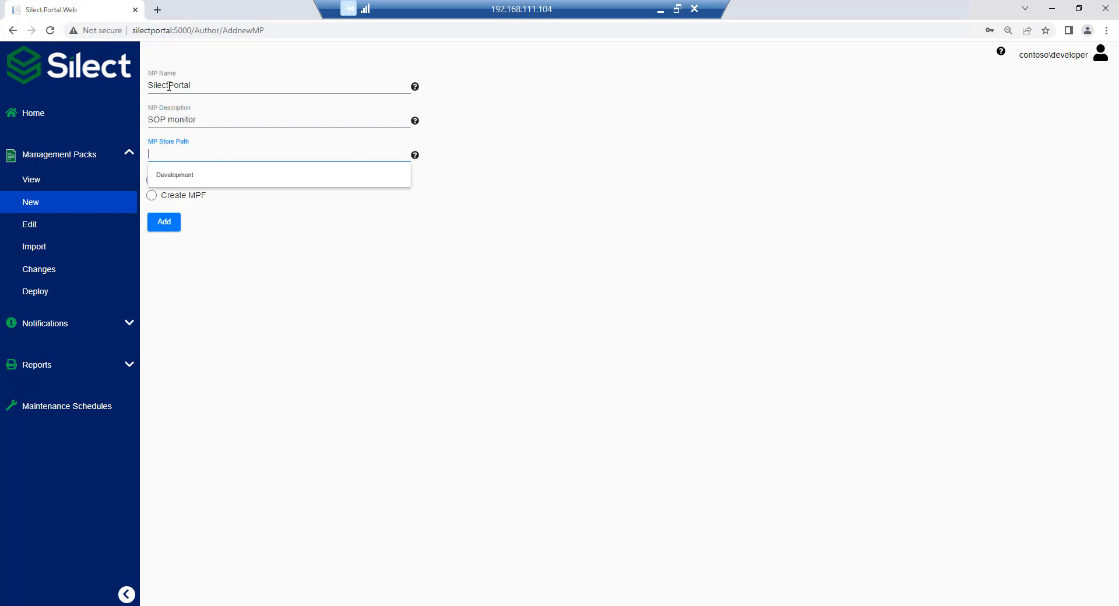
pyautogui.click(182, 175)
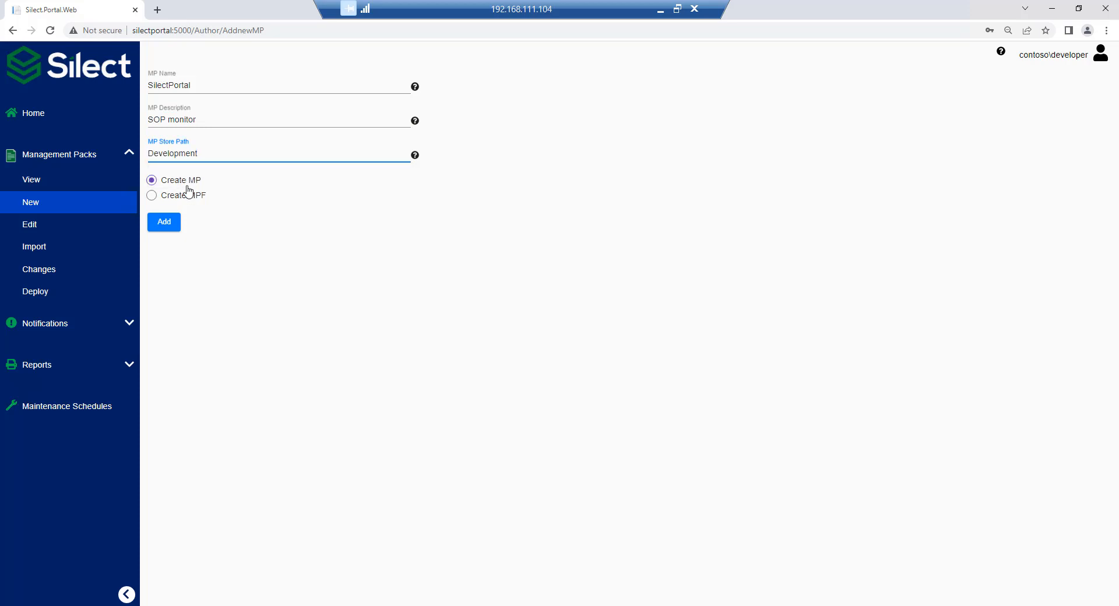
pyautogui.click(162, 224)
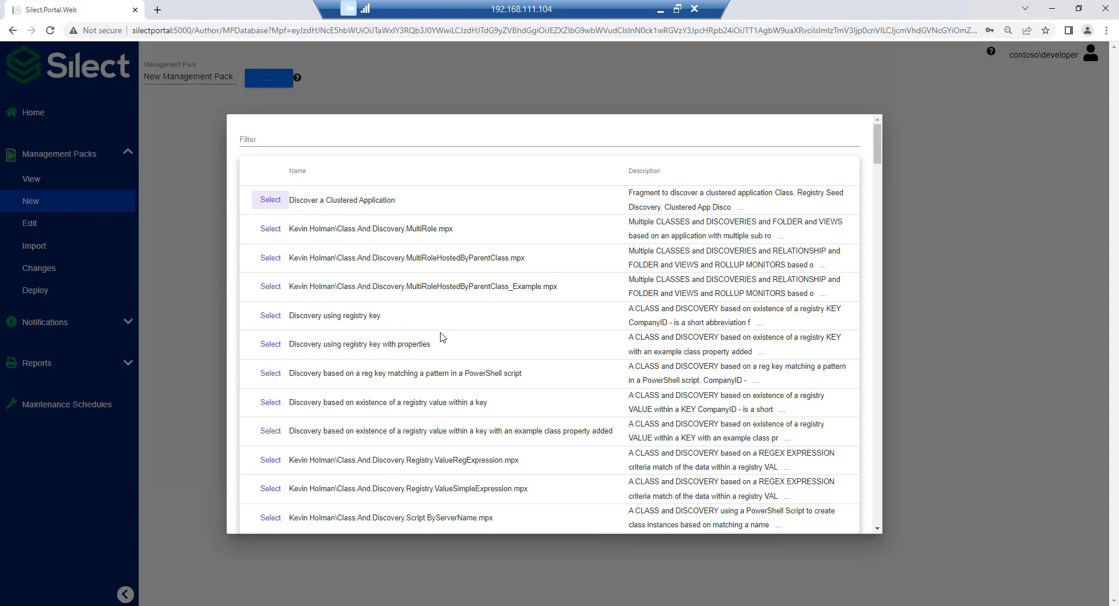
# Choose the "Discovery using registry key" fragment and enter comment "discovery", AppName "Portal" and CompanyID "Silect".
pyautogui.click(274, 318)
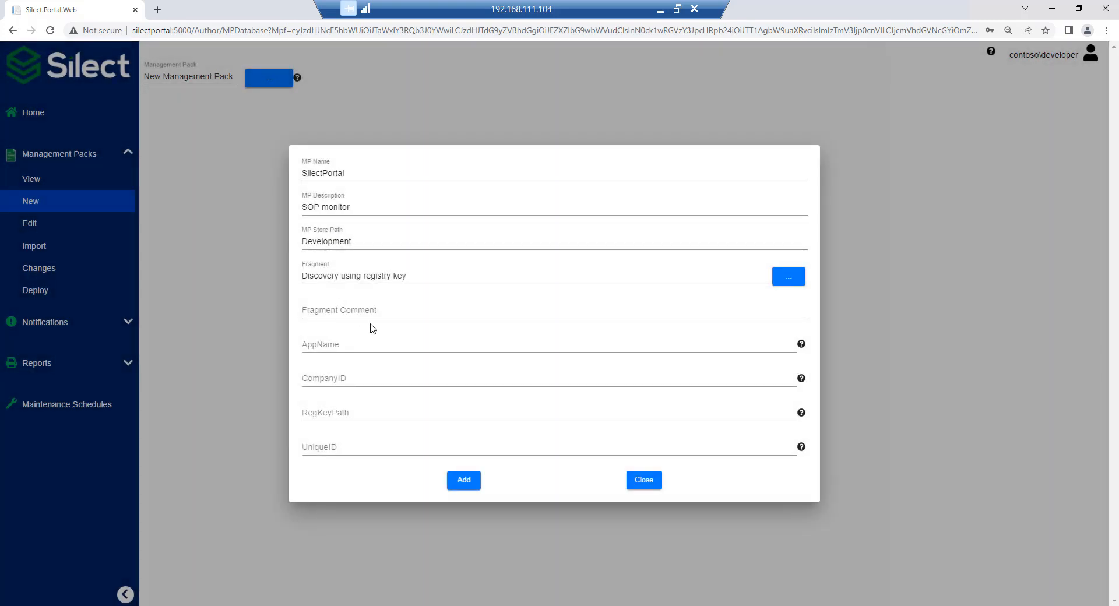
pyautogui.click(400, 307)
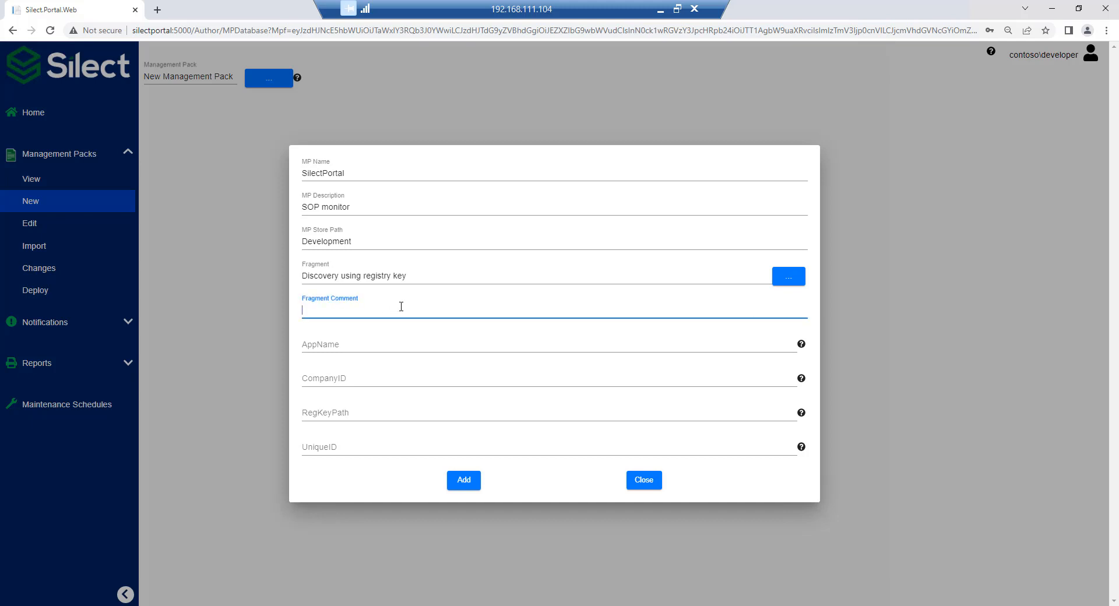
pyautogui.write('discovery')
pyautogui.press('Tab')
pyautogui.write('Portal')
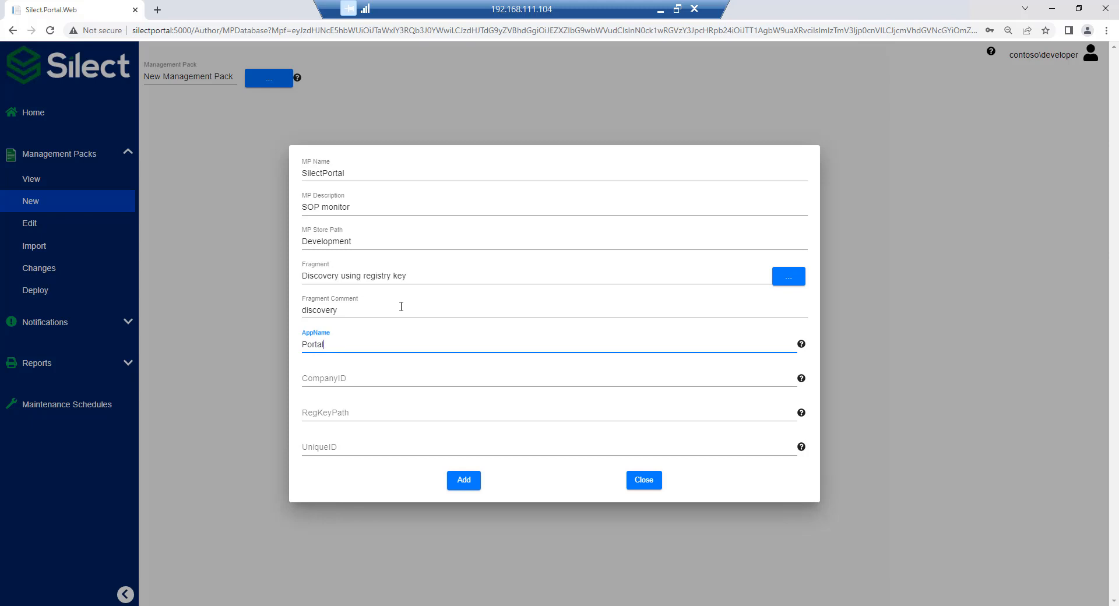
pyautogui.press('Tab')
pyautogui.write('Silect')
# Set the discovery fragment's RegKeyPath to SOFTWARE\Silect and UniqueID to "regkey", and add it to the management pack.
pyautogui.press('Tab')
pyautogui.write('SO')
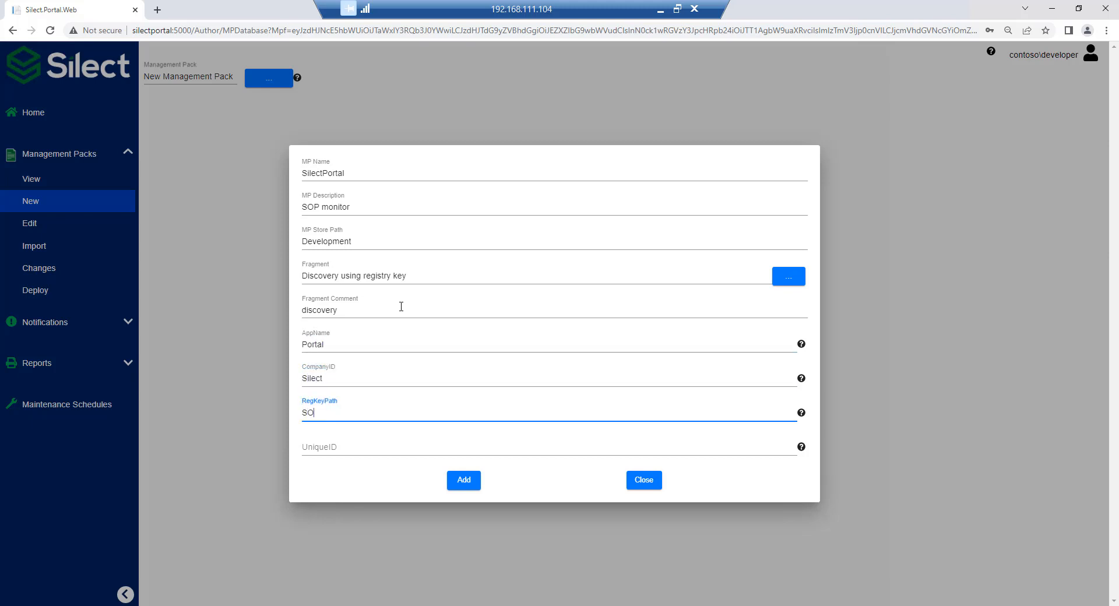
pyautogui.write('FTWARE\\Silect')
pyautogui.press('Tab')
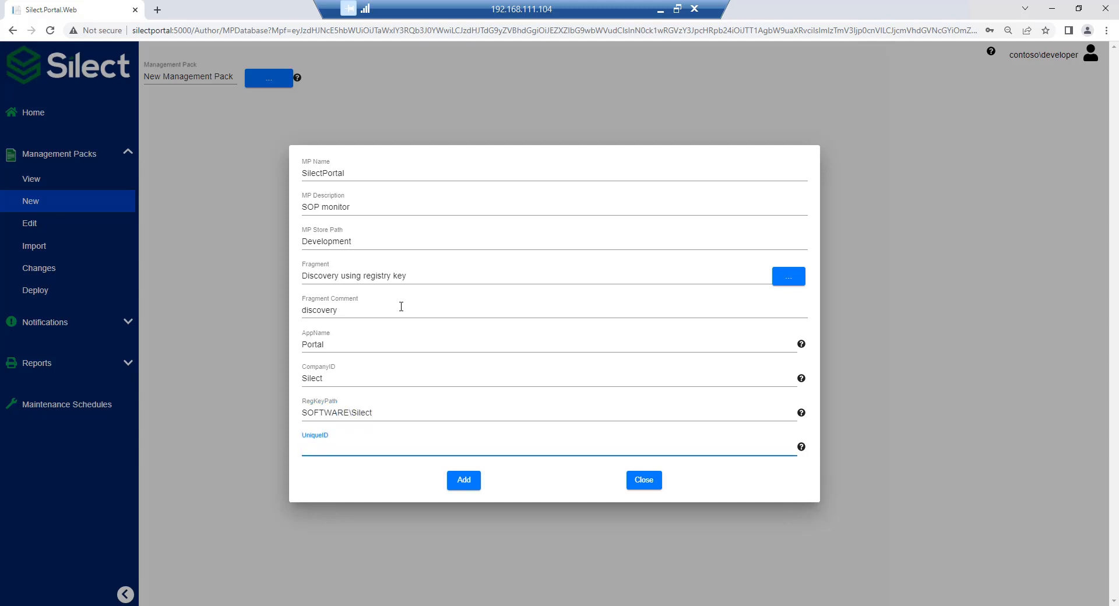
pyautogui.write('regkey')
pyautogui.click(467, 479)
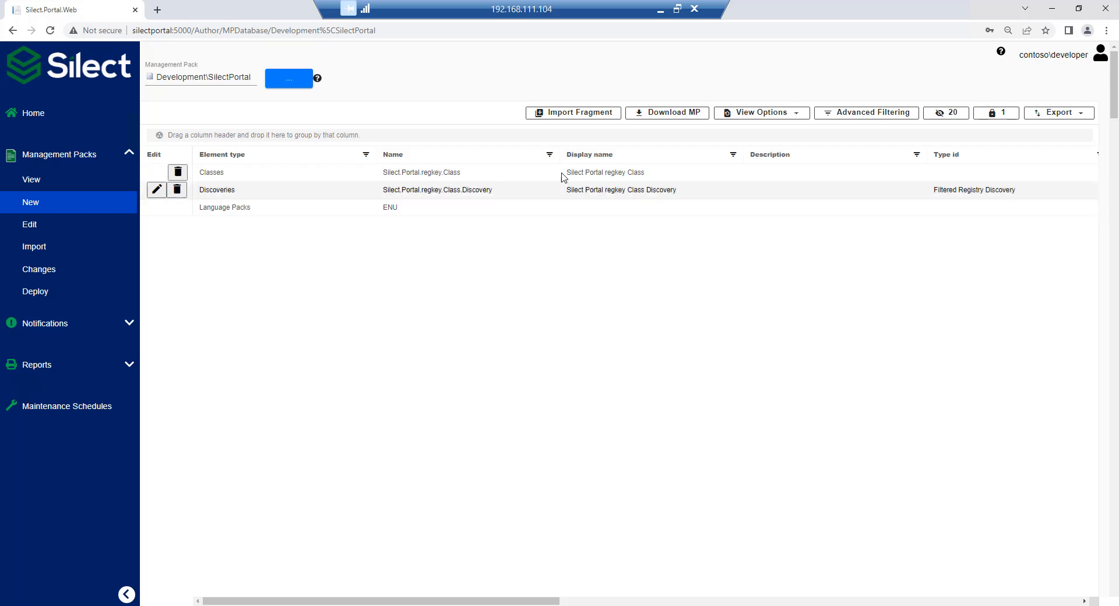
# Start importing another fragment, filter the library by "service" and choose Monitor.Service.WithAlert.mpx.
pyautogui.click(574, 117)
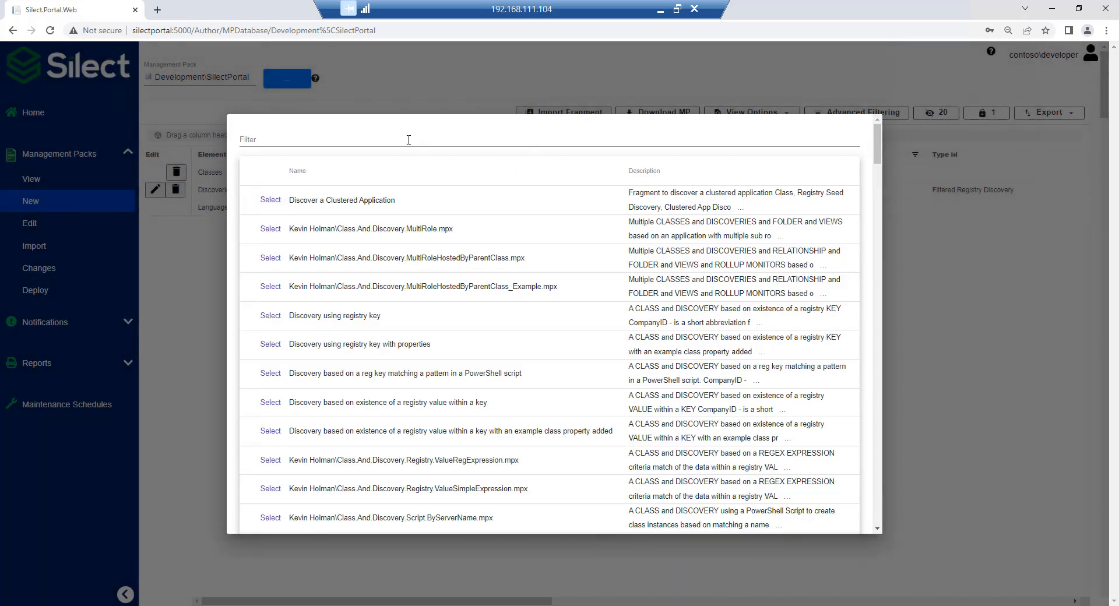
pyautogui.click(409, 140)
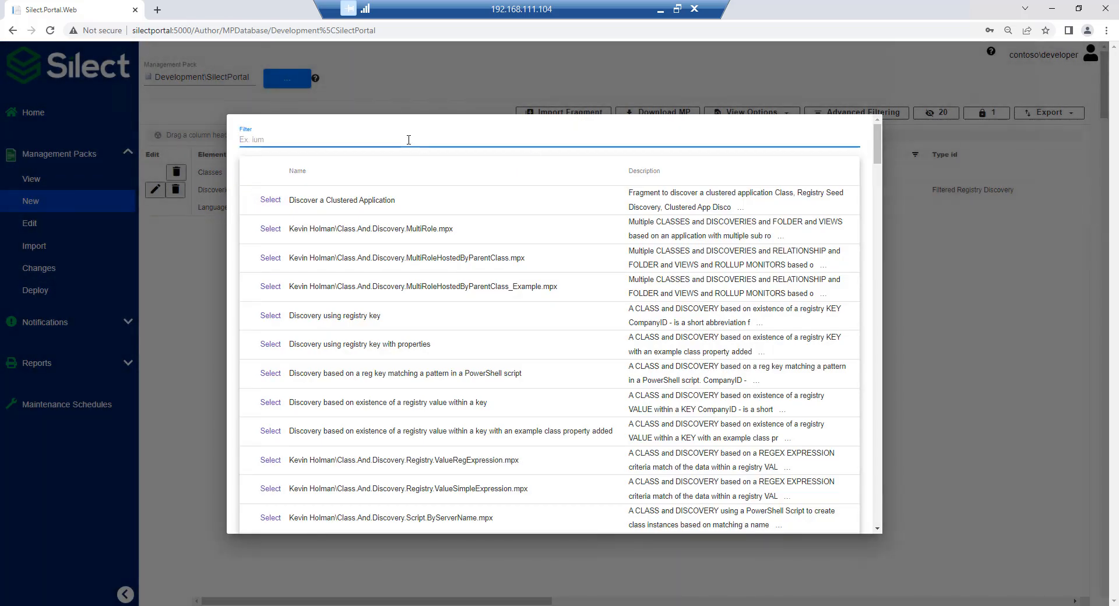
pyautogui.write('service')
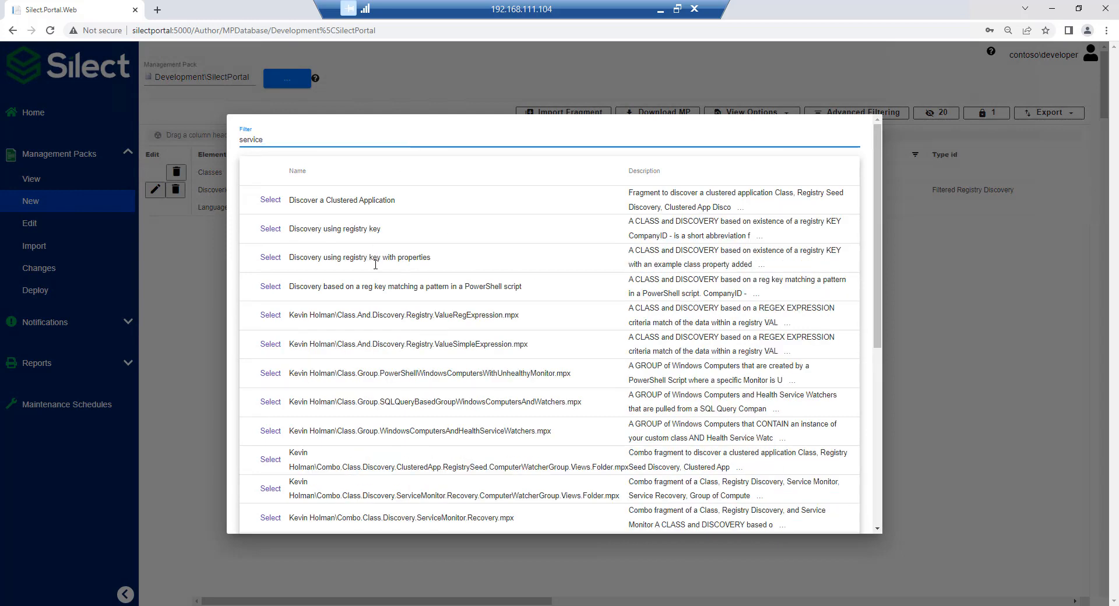
pyautogui.scroll(-5, 373, 271)
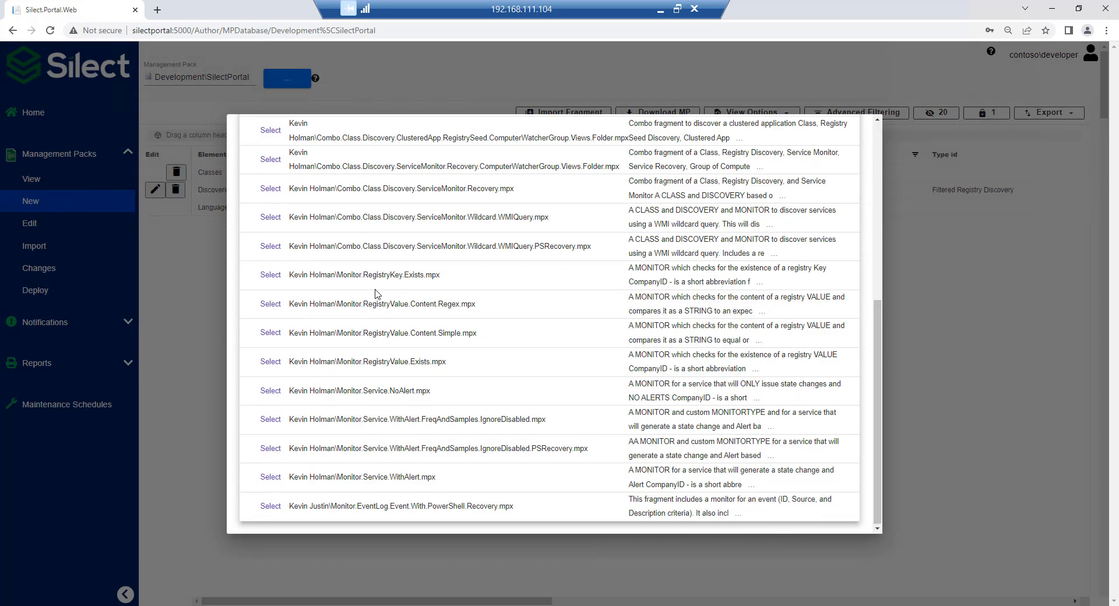
pyautogui.click(270, 477)
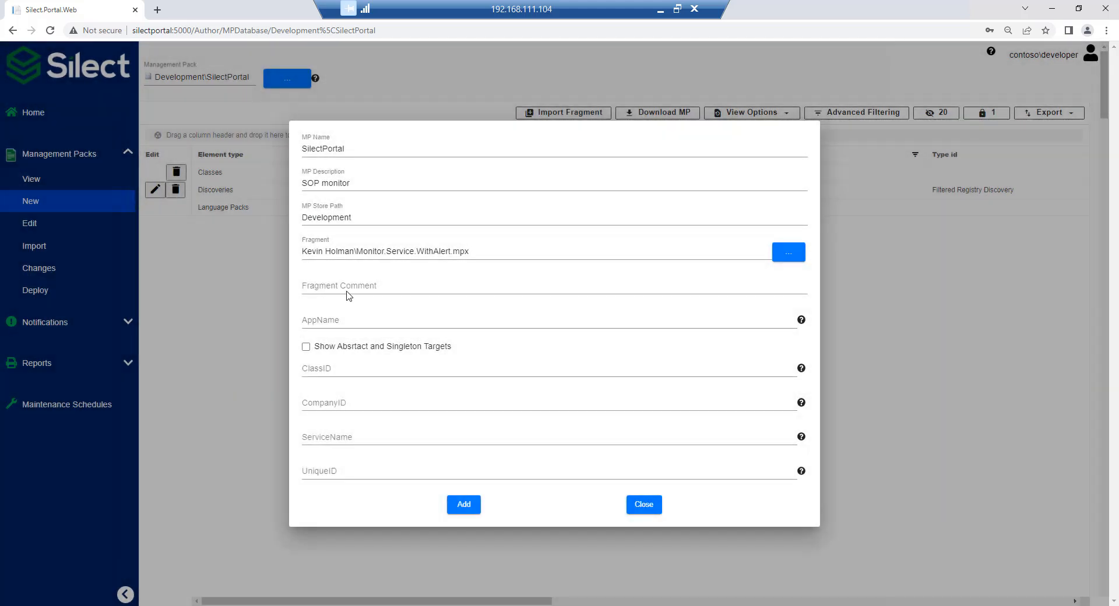
# Enter the comment "monitor portal service" and AppName "Portal" for the service monitor fragment.
pyautogui.click(347, 287)
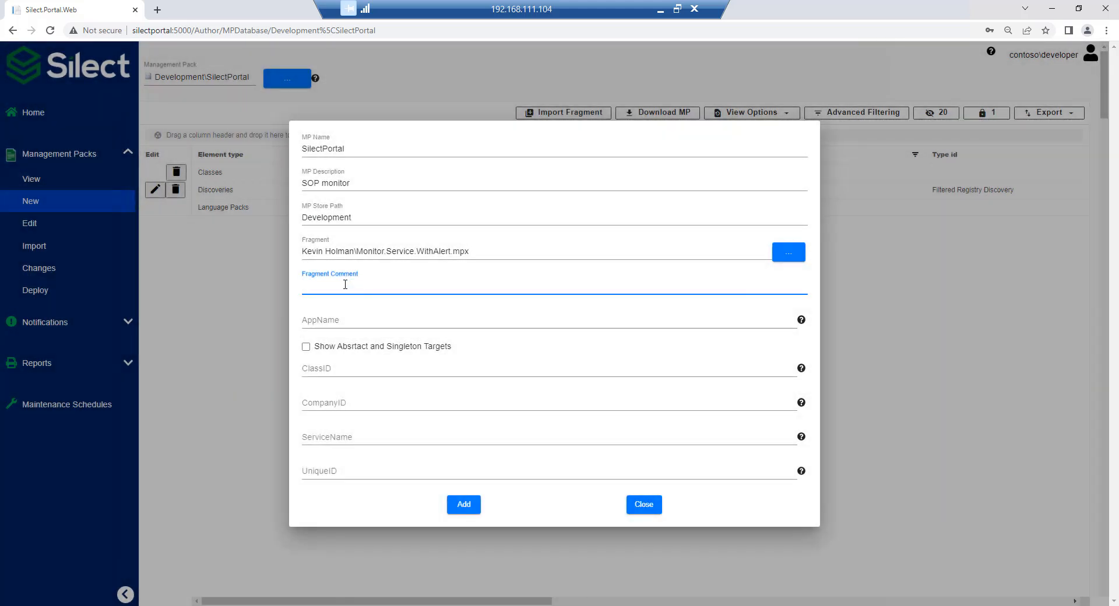
pyautogui.write('monitor poc')
pyautogui.write('tal service')
pyautogui.click(356, 321)
pyautogui.write('Portal')
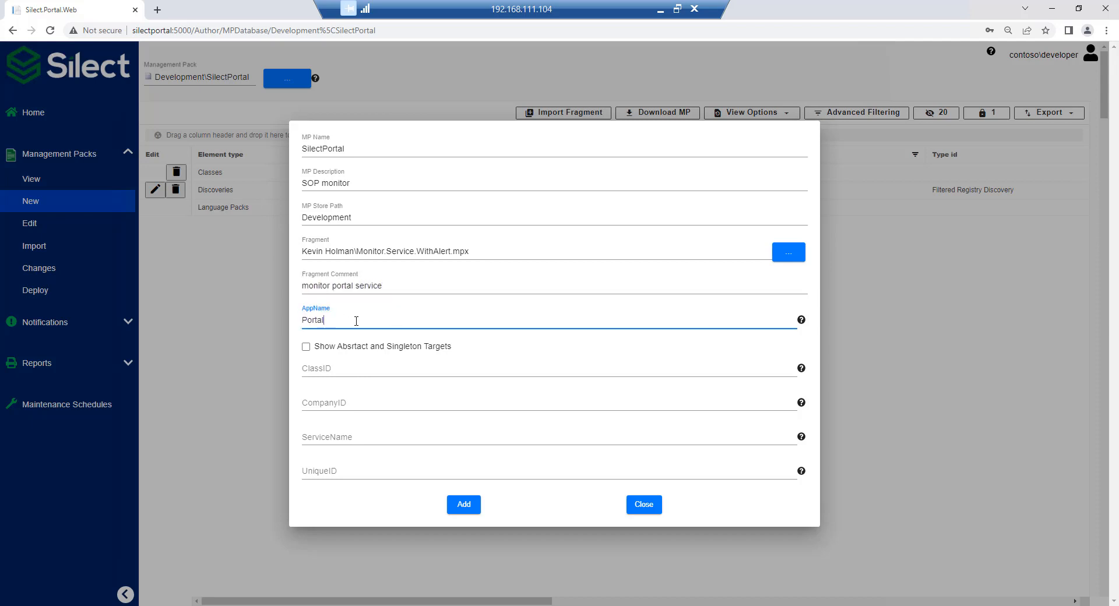
# Target the service monitor fragment at ClassID Silect.Portal.regkey.Class and set its CompanyID to "Silect".
pyautogui.click(358, 369)
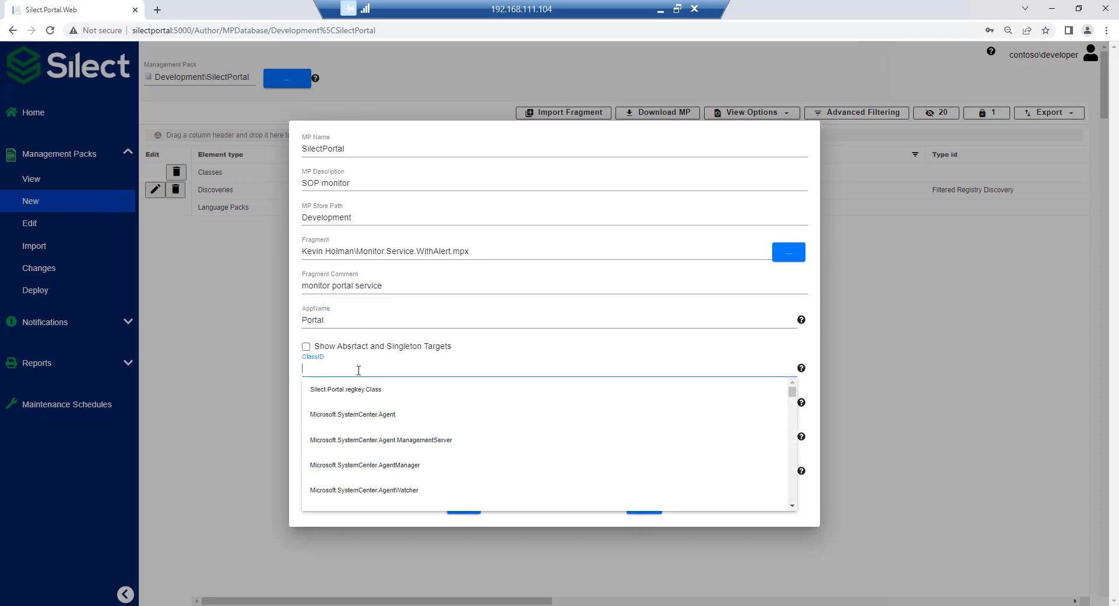
pyautogui.click(377, 398)
pyautogui.click(381, 403)
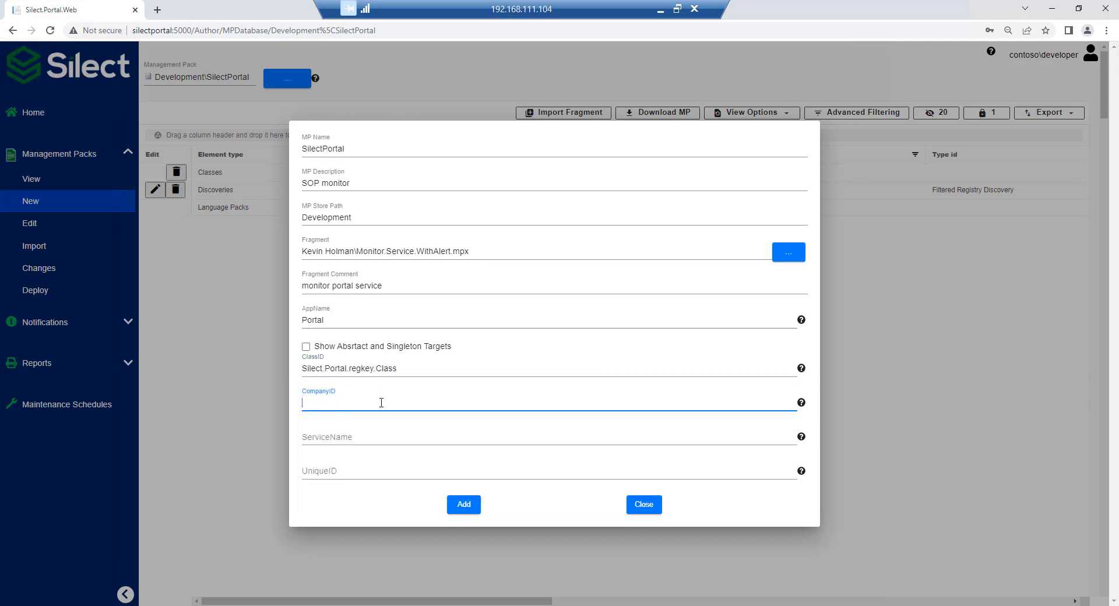
pyautogui.write('Silect')
pyautogui.press('Tab')
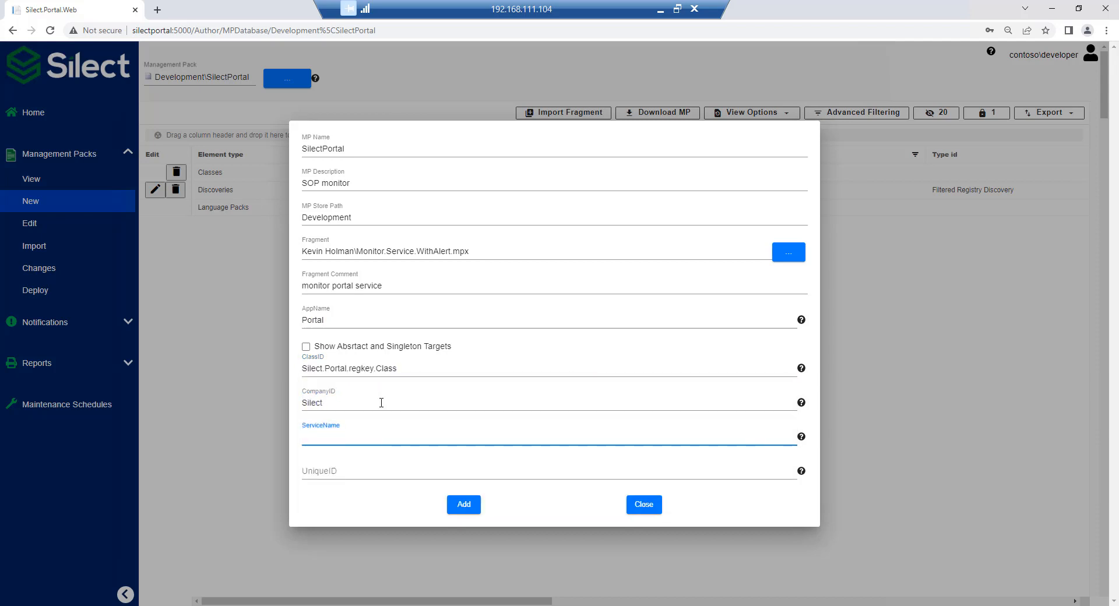
# Set the service monitor's ServiceName to portal.exe and UniqueID to "svcmon", and add the fragment to the management pack.
pyautogui.write('portal.exe')
pyautogui.press('Tab')
pyautogui.write('s')
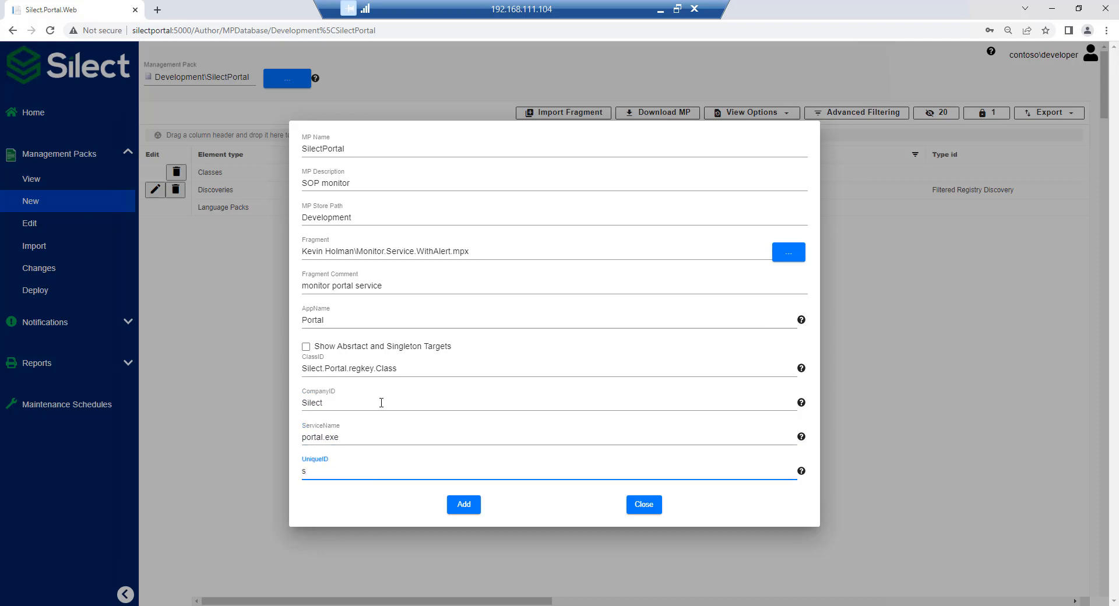
pyautogui.write('vcmon')
pyautogui.click(460, 506)
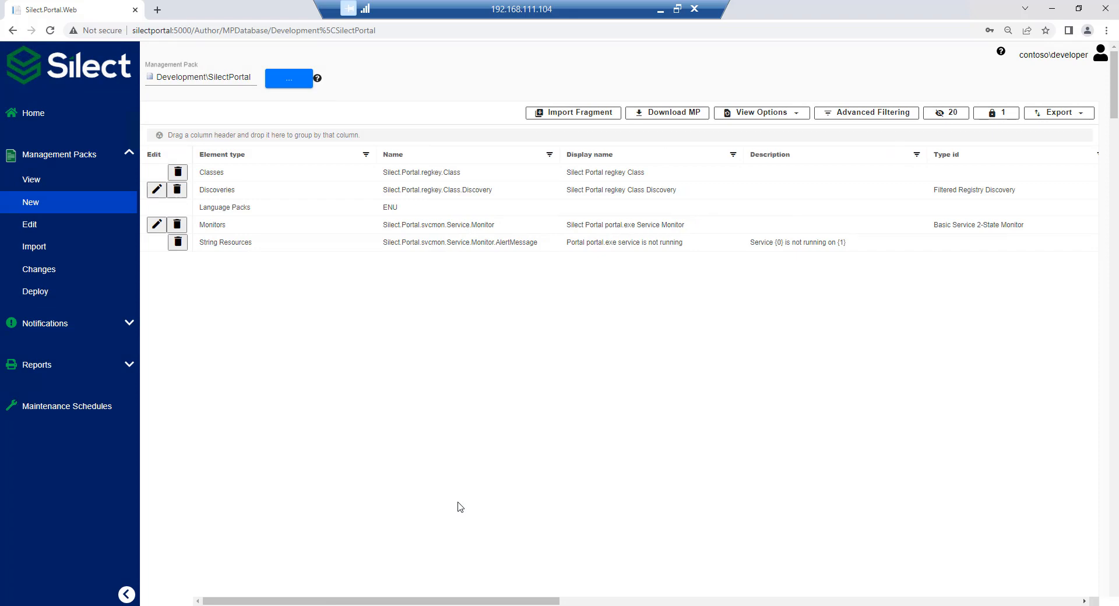
# Start importing another fragment, filter the library by "http" and choose Silect\HttpMonitor.mpx.
pyautogui.click(584, 114)
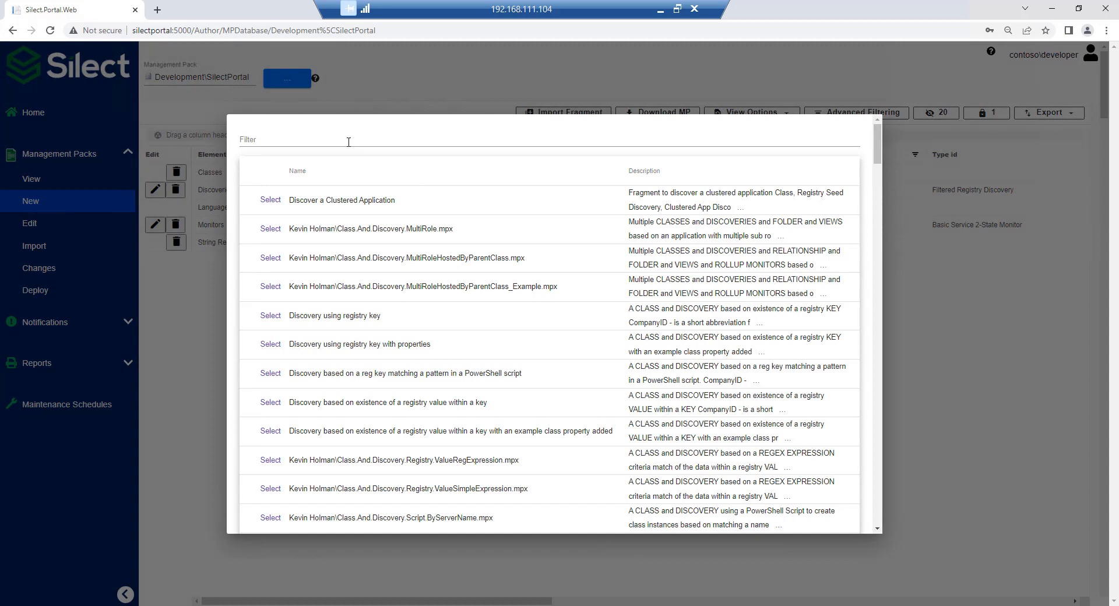
pyautogui.click(346, 142)
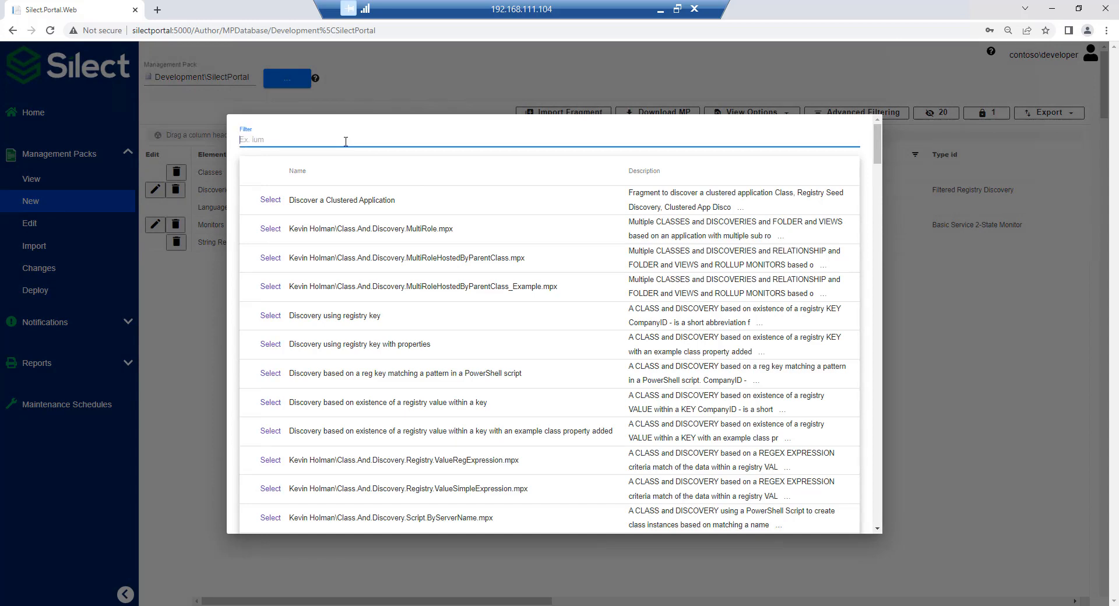
pyautogui.write('http')
pyautogui.scroll(-1, 357, 196)
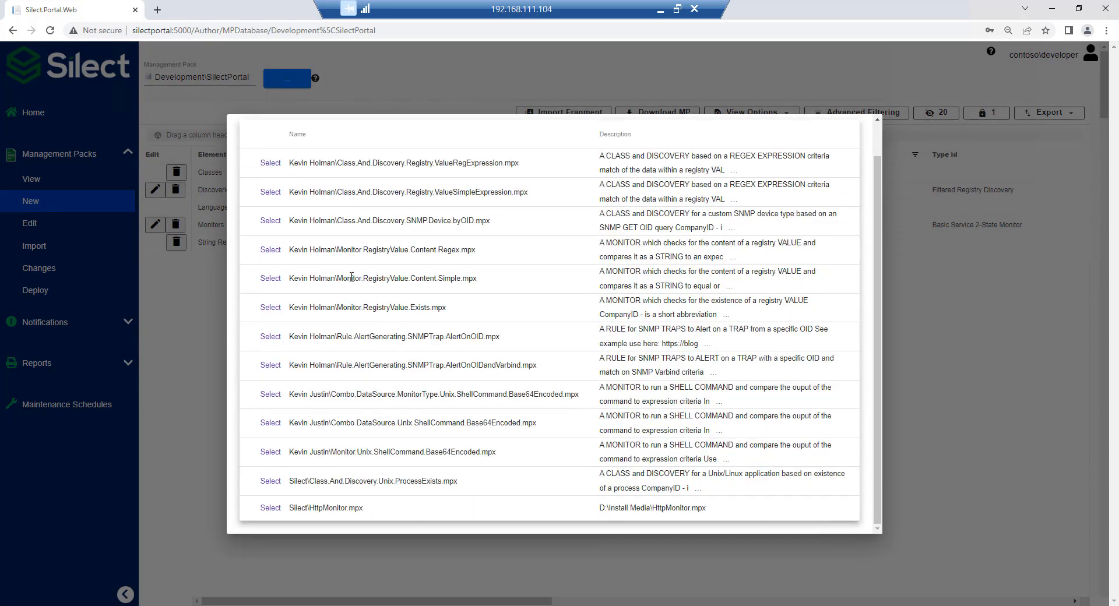
pyautogui.click(269, 509)
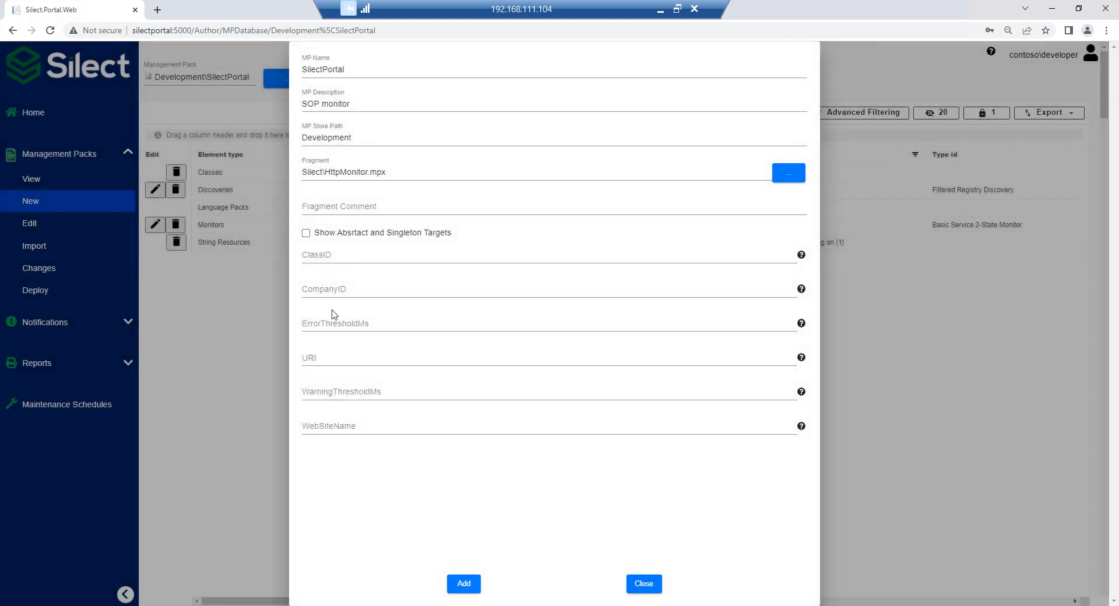
# Target the HTTP monitor fragment at ClassID Silect.Portal.regkey.Class and set its CompanyID to "Silect".
pyautogui.click(351, 207)
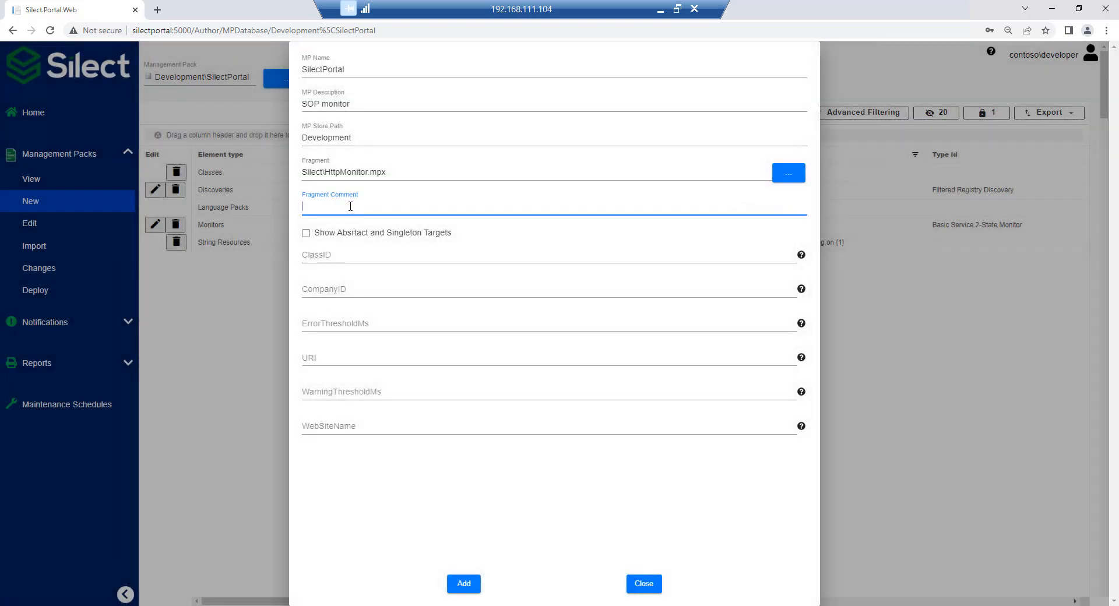
pyautogui.click(362, 255)
pyautogui.click(370, 278)
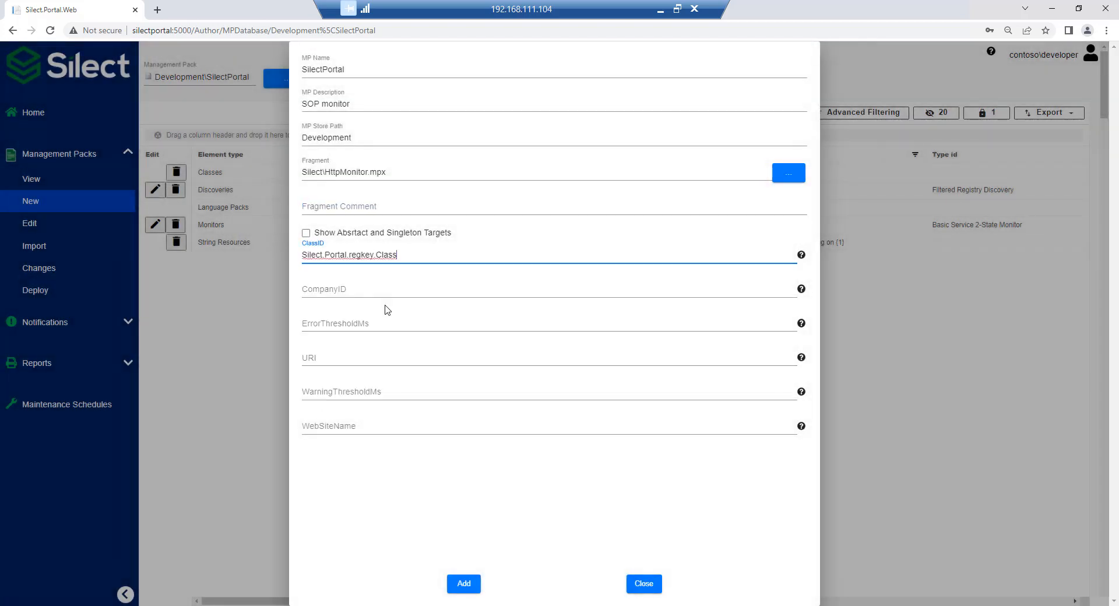
pyautogui.click(381, 291)
pyautogui.write('Silect')
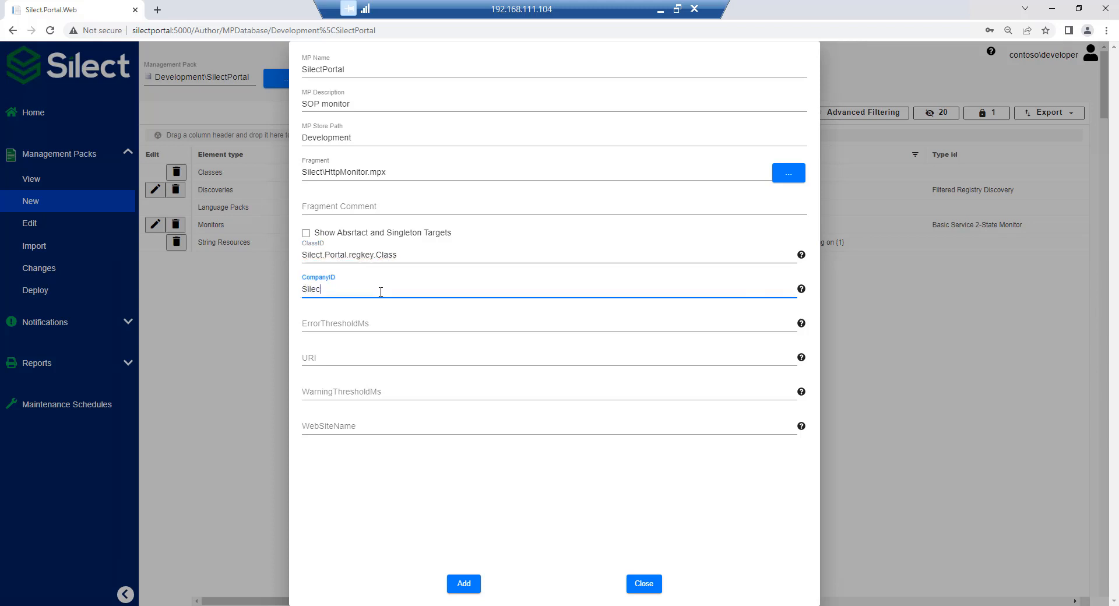
pyautogui.press('Tab')
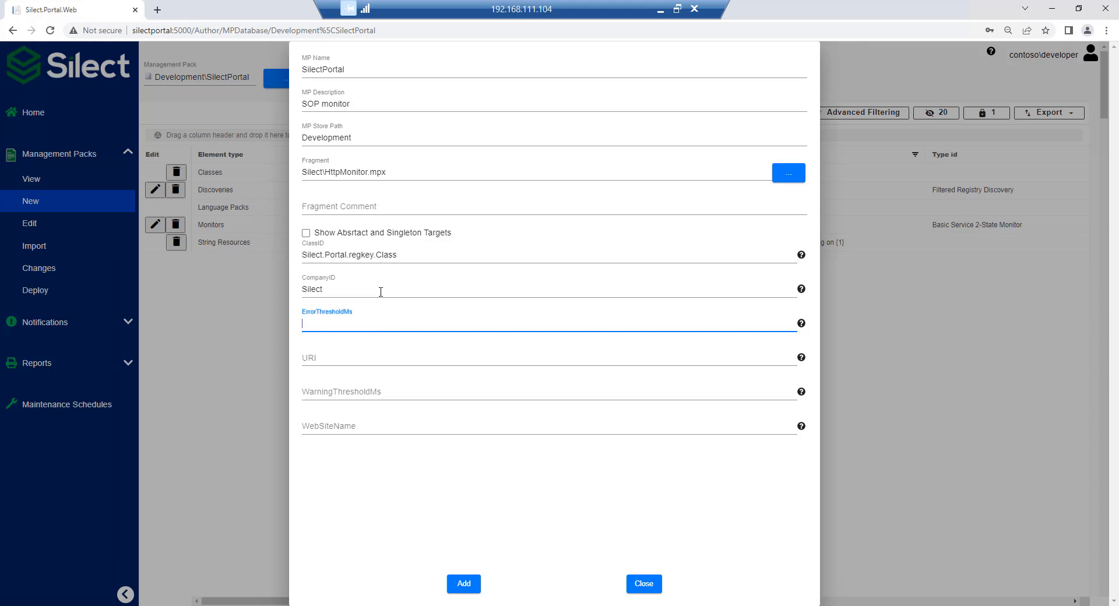
pyautogui.write('5000')
pyautogui.press('Tab')
pyautogui.write('http')
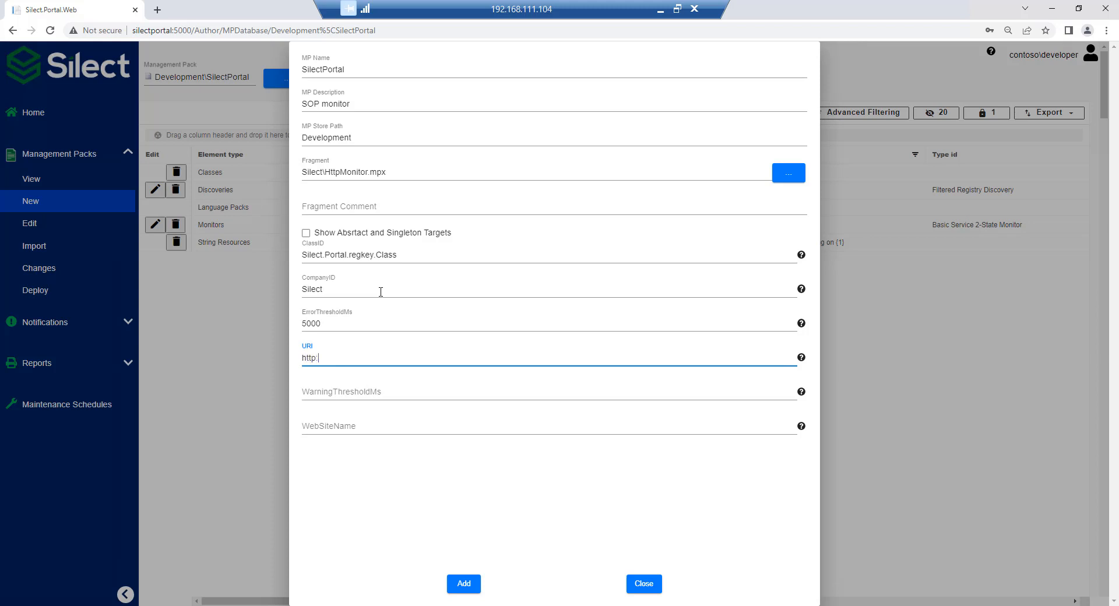
pyautogui.write('://silectportal:5000')
# Set the HTTP monitor's WarningThresholdMs to 2000 and WebSiteName to SilectPortal, and add the fragment to the management pack.
pyautogui.press('Tab')
pyautogui.write('2000')
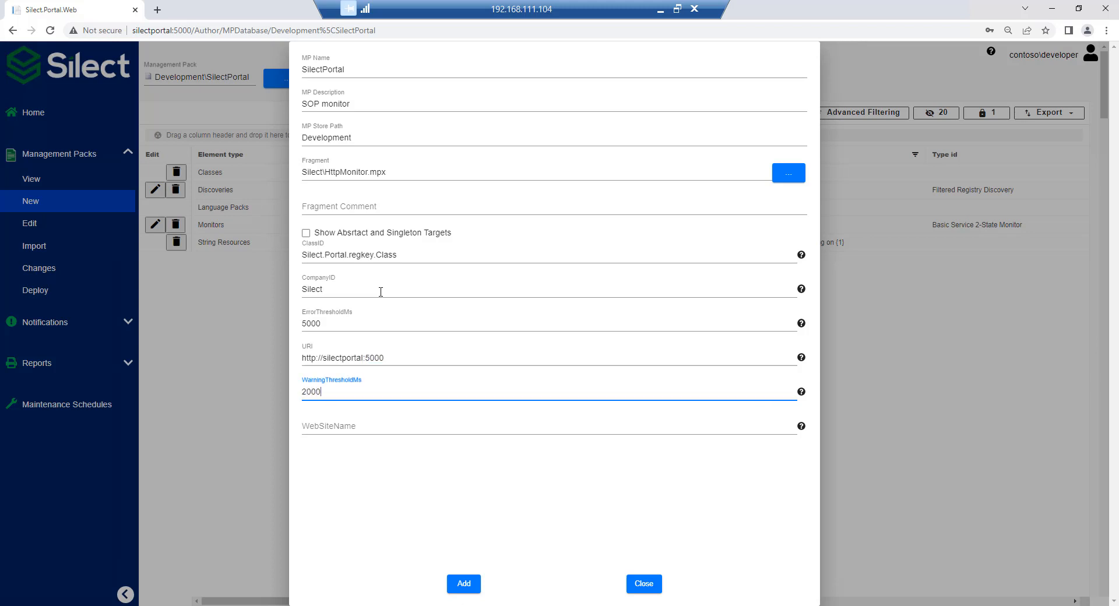
pyautogui.press('Tab')
pyautogui.write('SilectPortal')
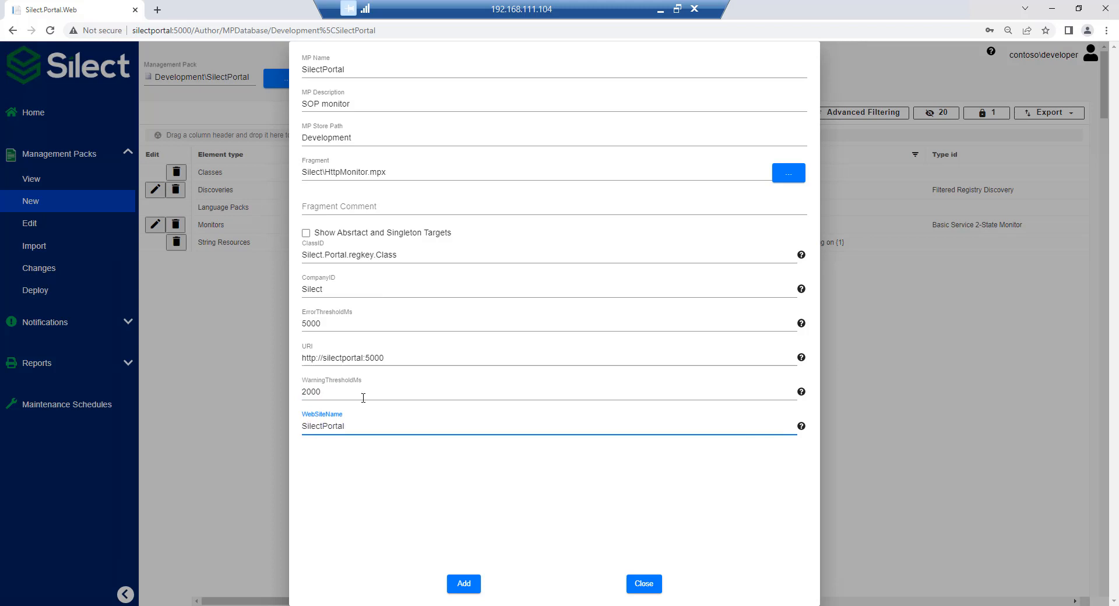
pyautogui.click(464, 584)
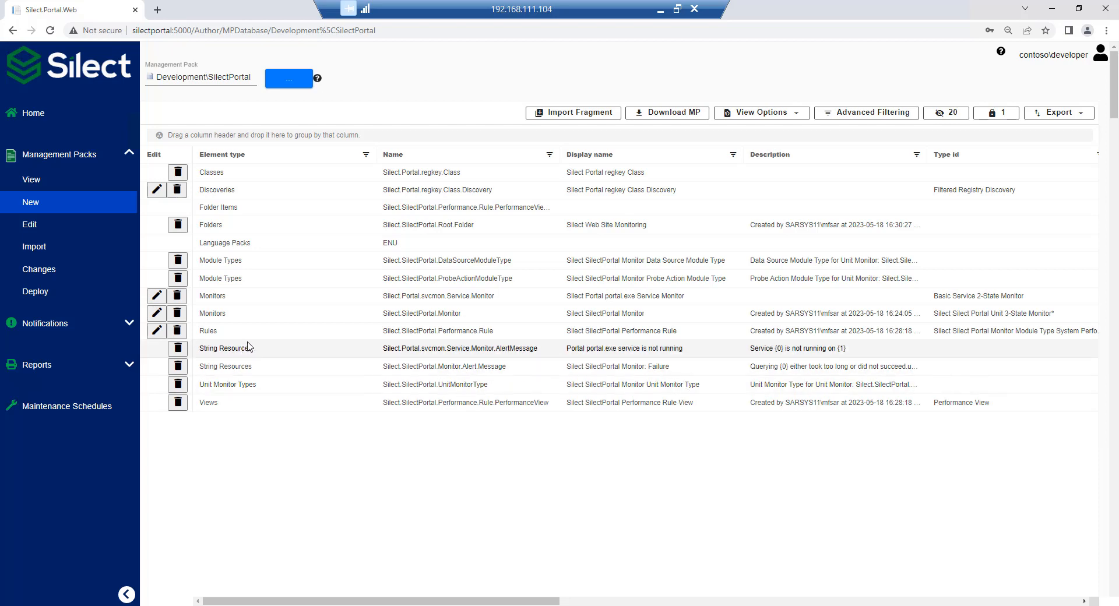
# Deploy the SilectPortal management pack from the Development folder of the store.
pyautogui.click(49, 291)
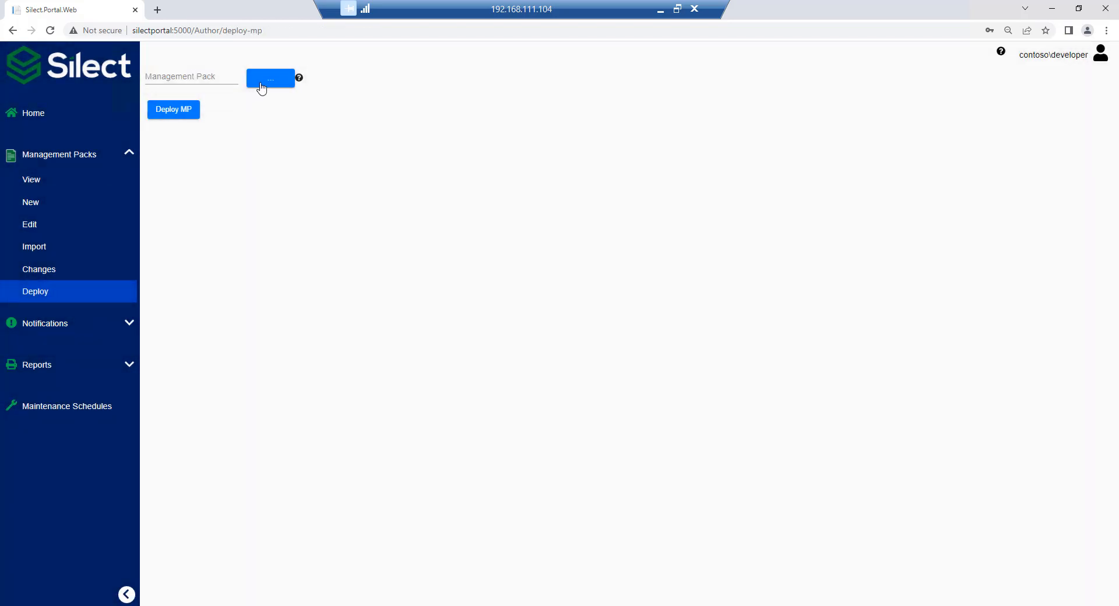
pyautogui.click(267, 80)
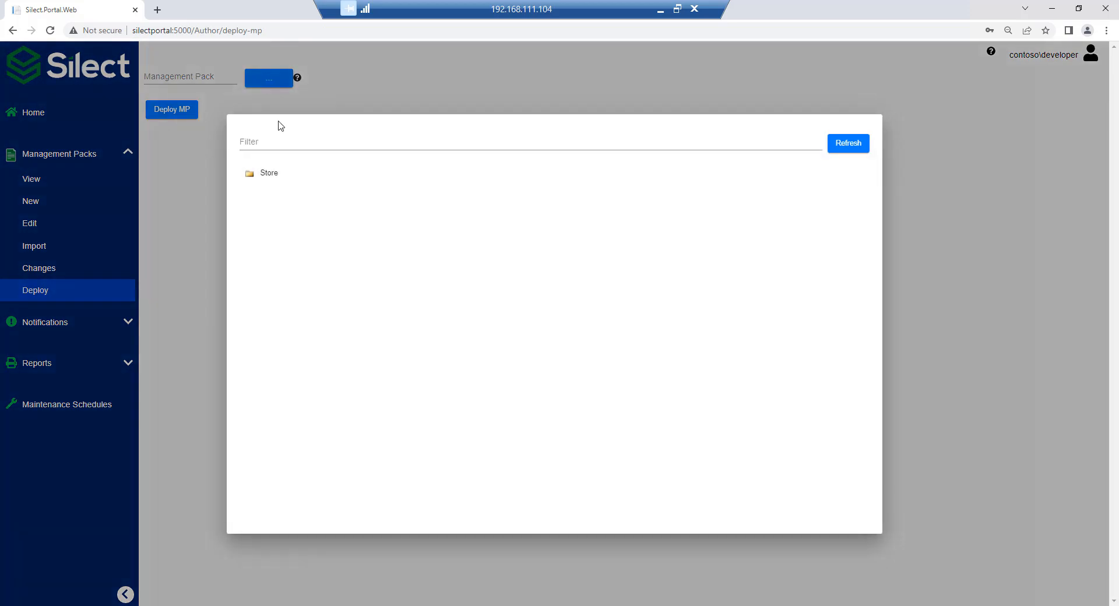
pyautogui.click(269, 173)
pyautogui.click(318, 200)
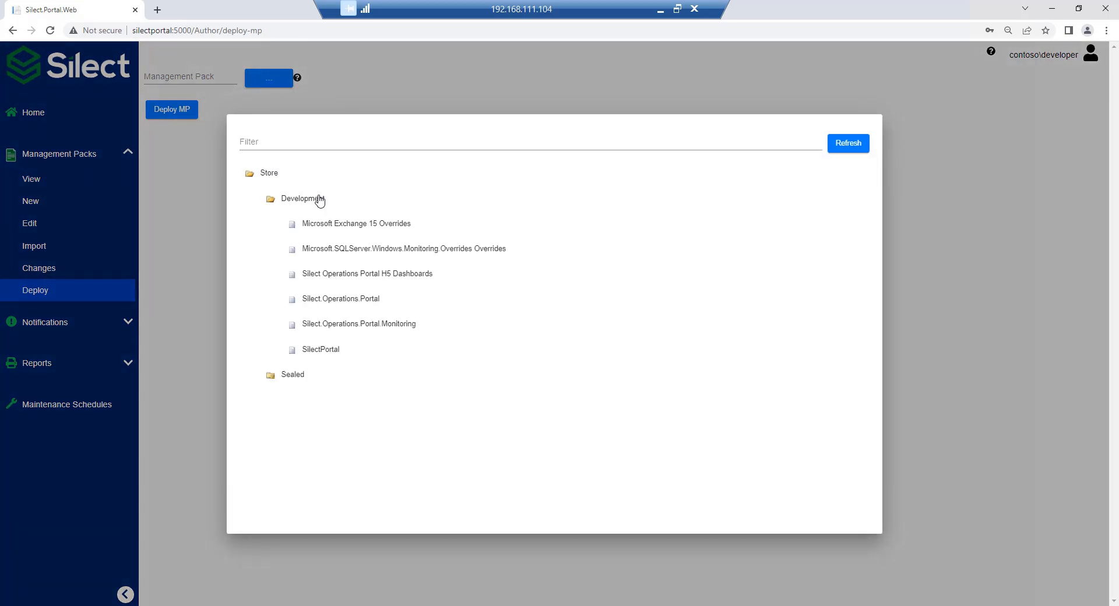
pyautogui.click(324, 355)
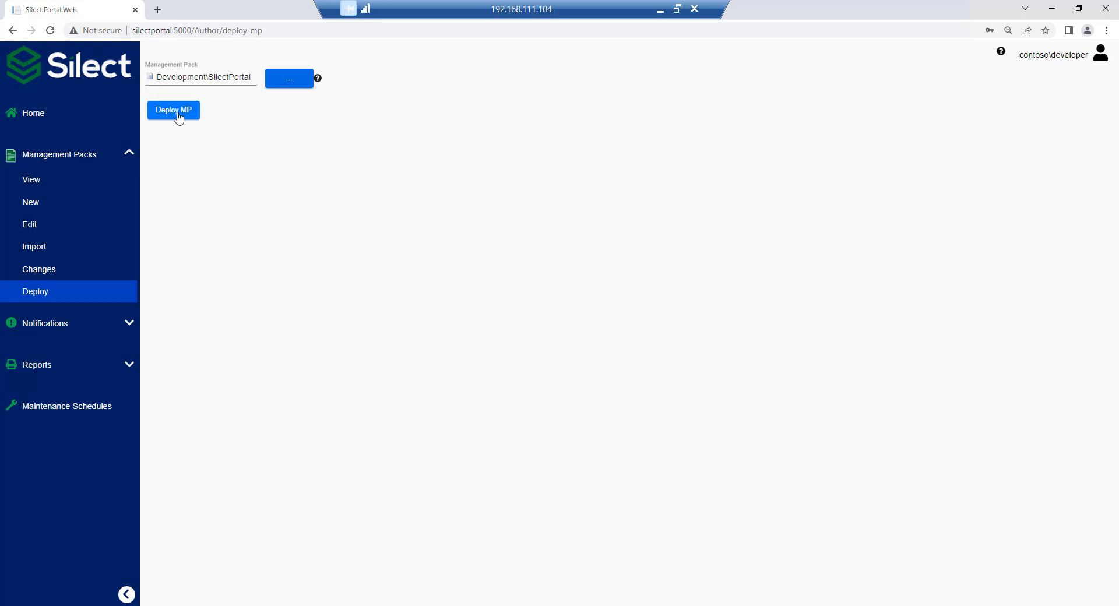
pyautogui.click(182, 118)
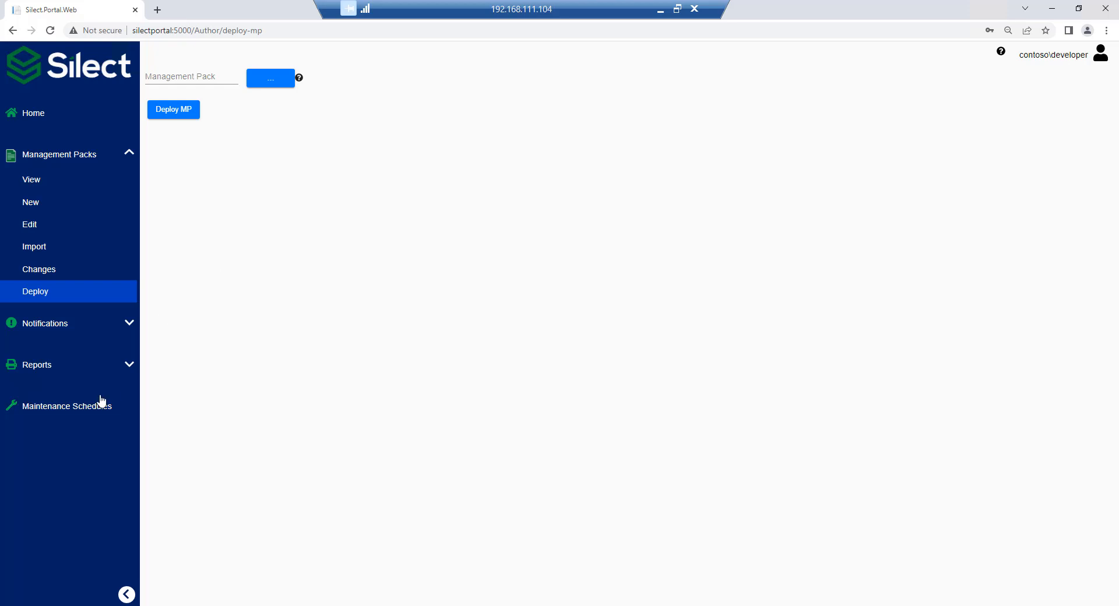
# Create a notification address named "Notify developers" that uses the Email option, and fill in the developer's e-mail.
pyautogui.click(129, 323)
pyautogui.click(51, 349)
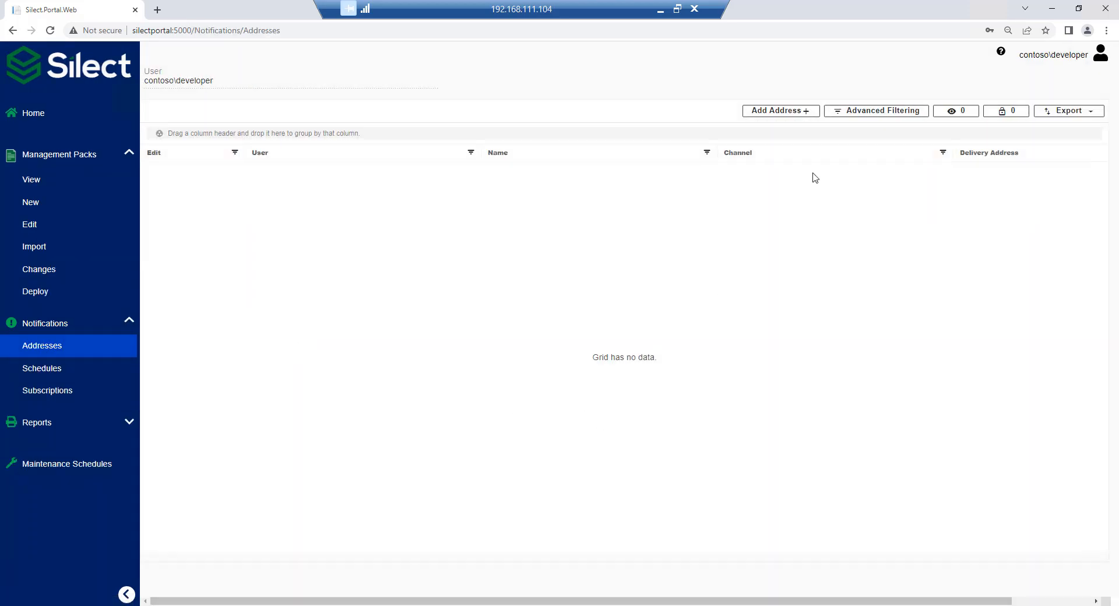
pyautogui.click(788, 112)
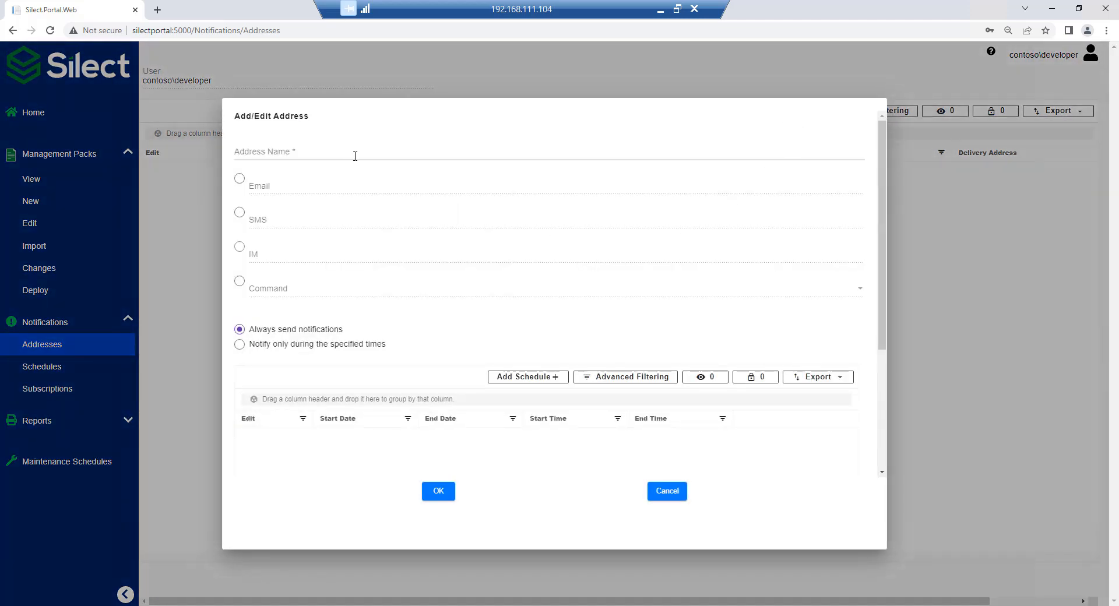
pyautogui.click(327, 152)
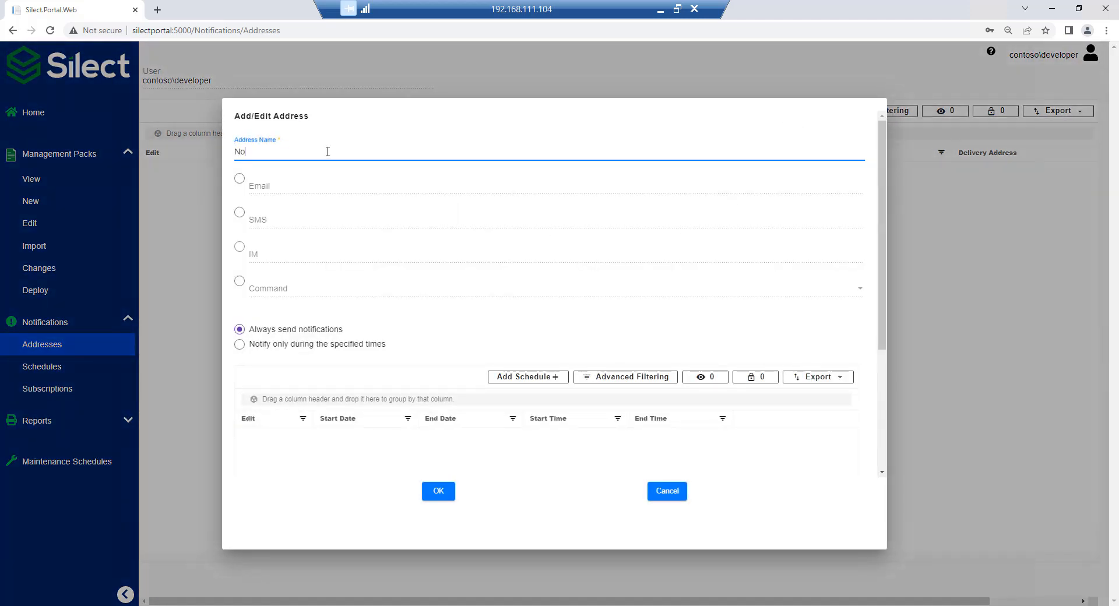
pyautogui.write('Notify developers')
pyautogui.click(239, 178)
pyautogui.click(251, 185)
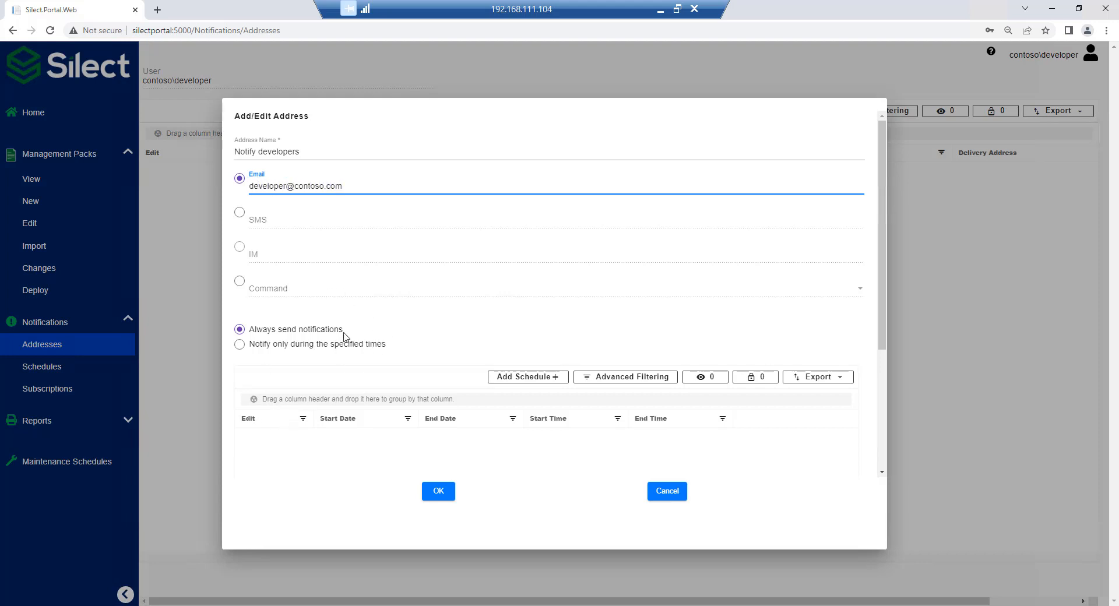
# Add an all-day schedule for Monday through Friday to the notification address and save the address.
pyautogui.click(504, 379)
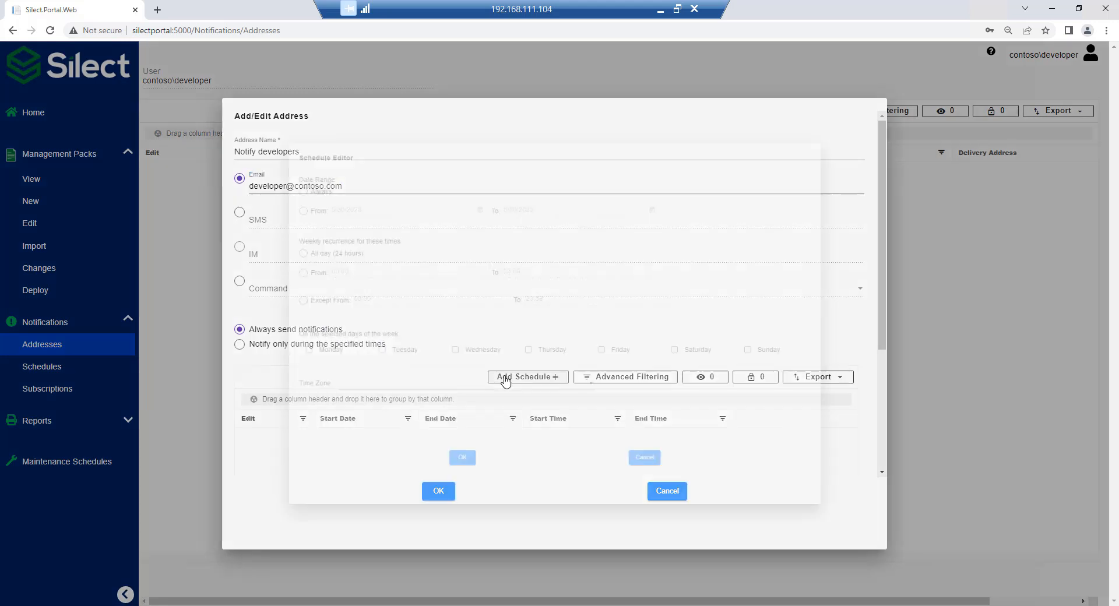
pyautogui.click(274, 361)
pyautogui.click(368, 363)
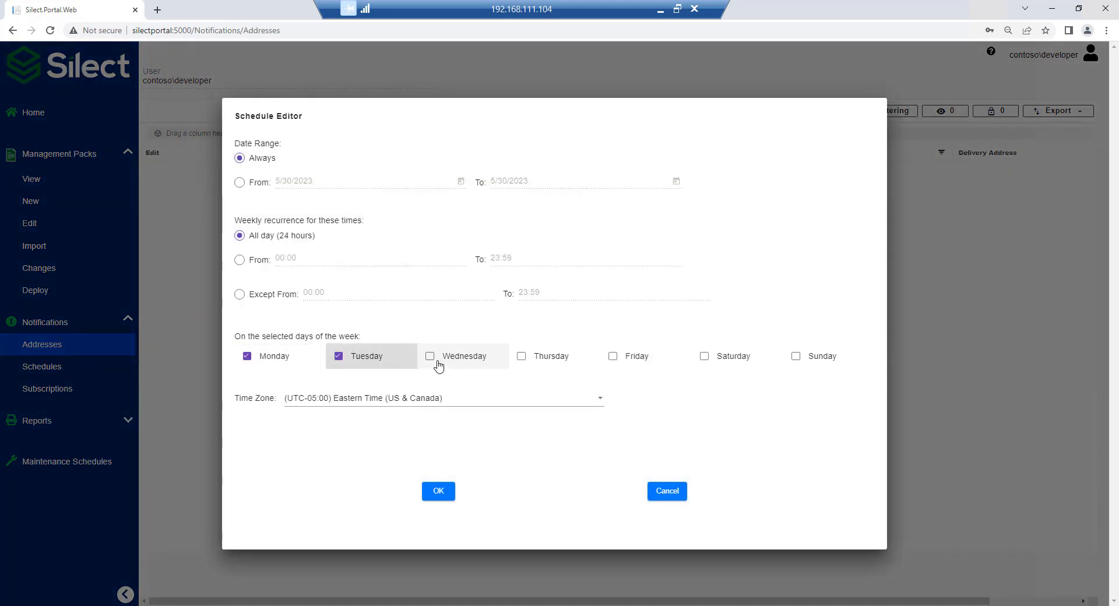
pyautogui.click(439, 364)
pyautogui.click(528, 363)
pyautogui.click(609, 363)
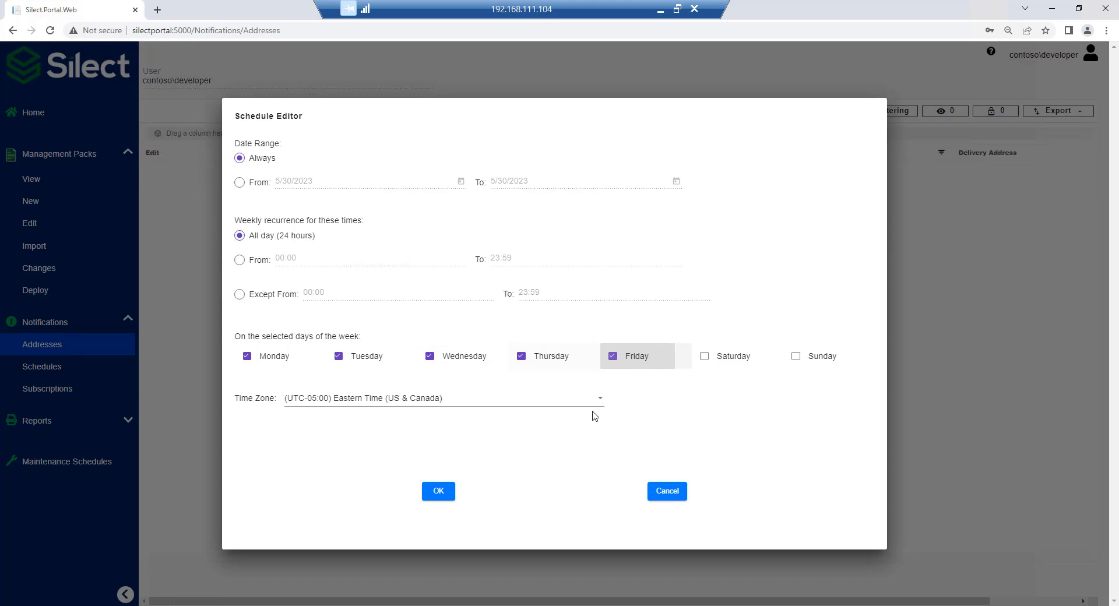
pyautogui.click(451, 494)
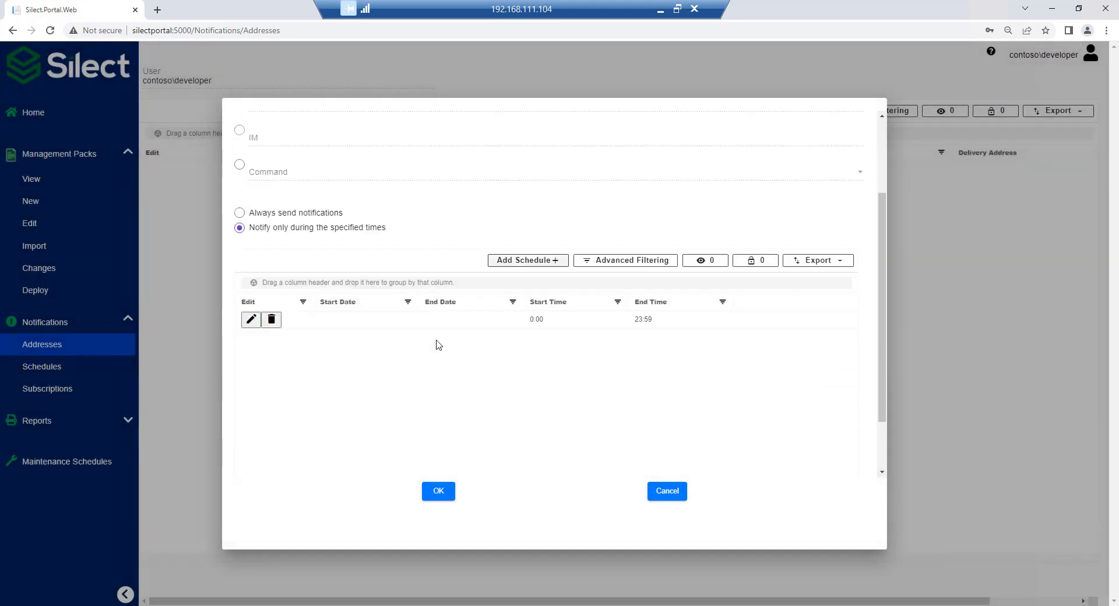
pyautogui.click(439, 492)
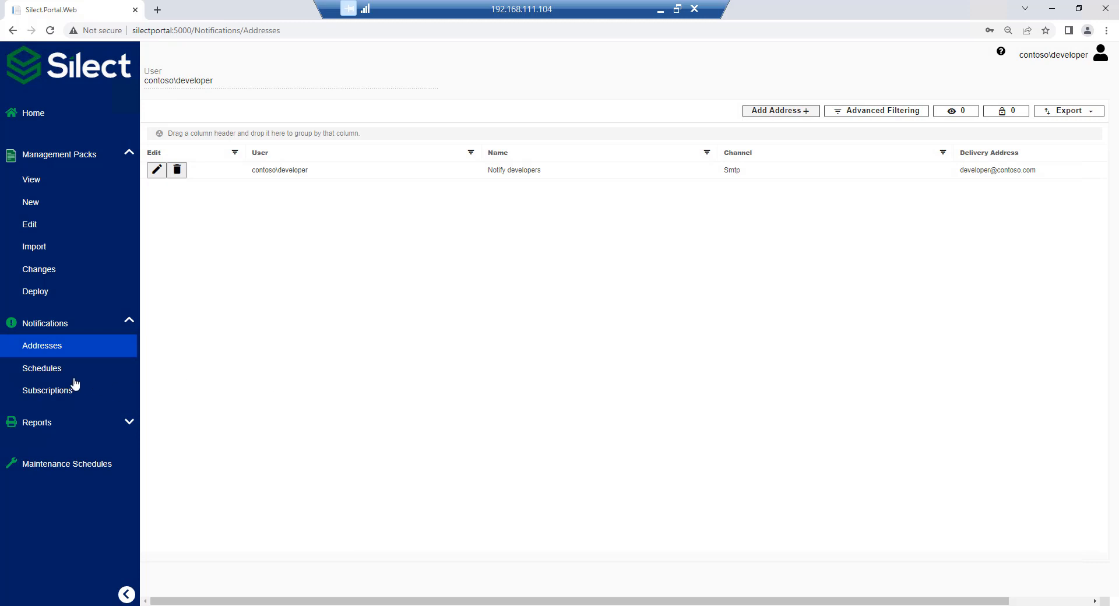
# Start a new notification subscription named "Portal Issue" with the description "problem with portal".
pyautogui.click(46, 373)
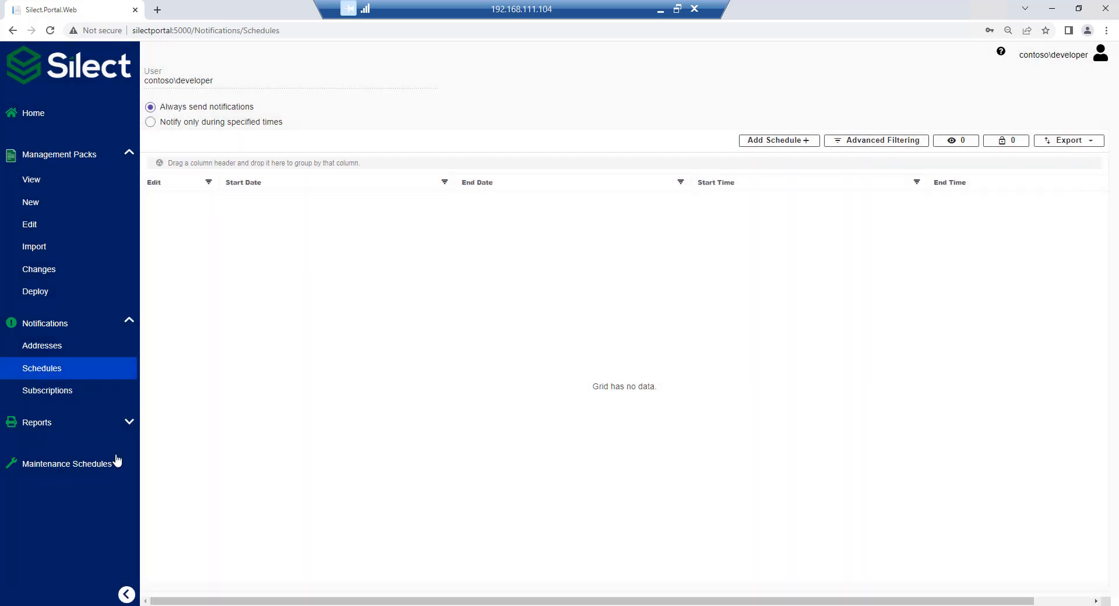
pyautogui.click(68, 392)
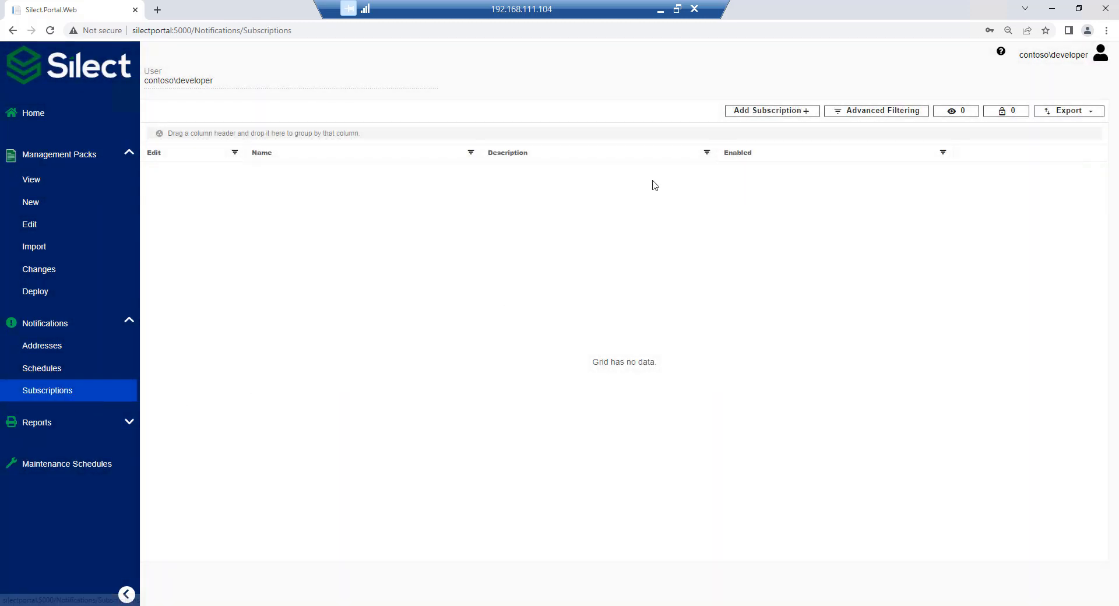
pyautogui.click(750, 110)
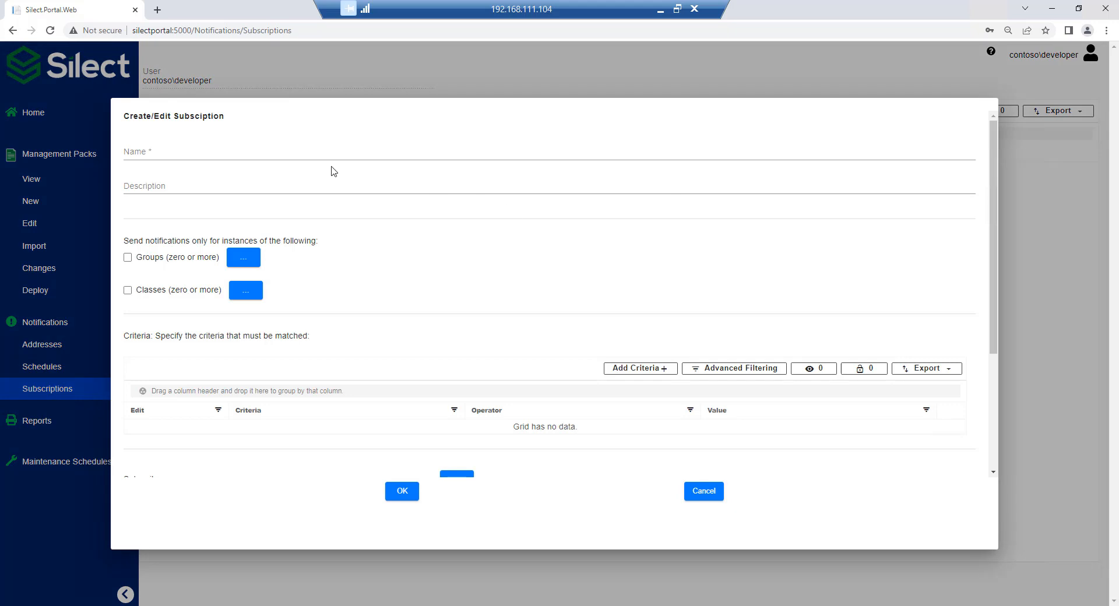
pyautogui.click(299, 149)
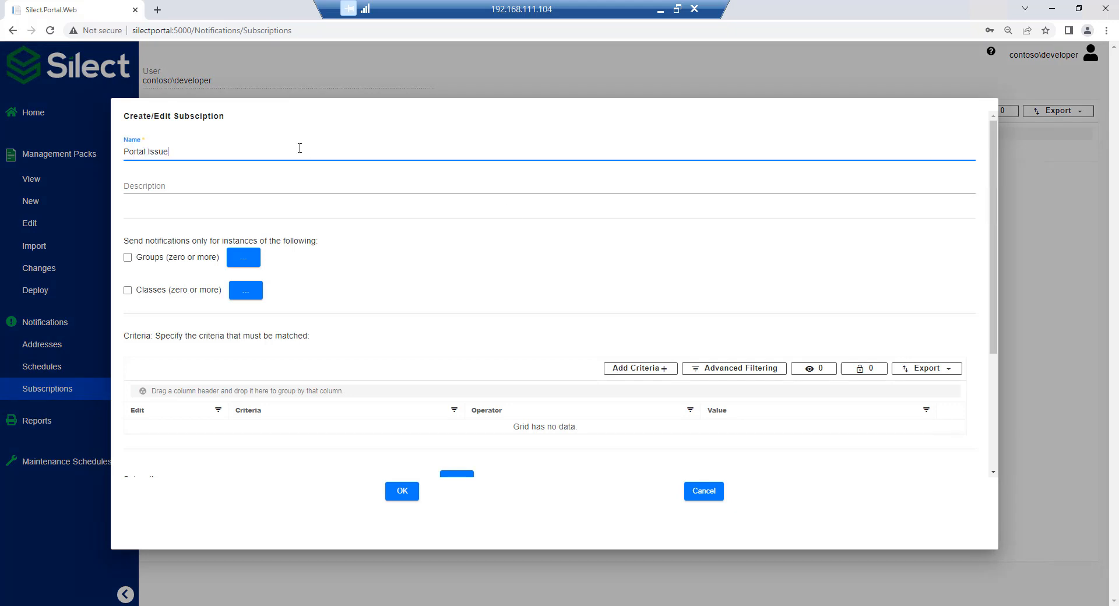
pyautogui.press('Tab')
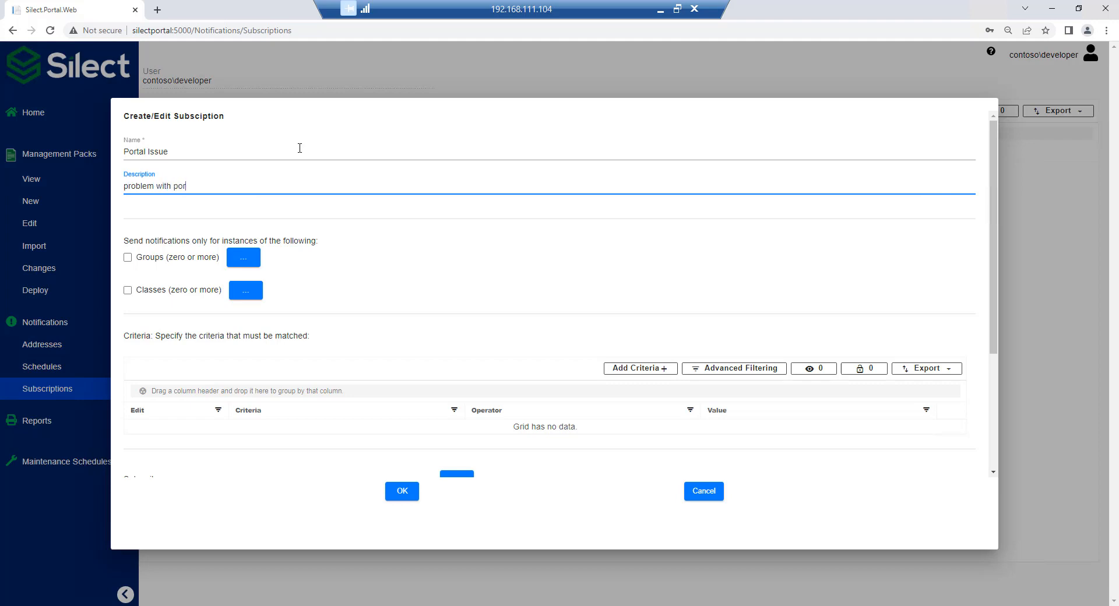
# Limit the subscription's notifications to instances of Silect Portal SOP Class.
pyautogui.click(253, 292)
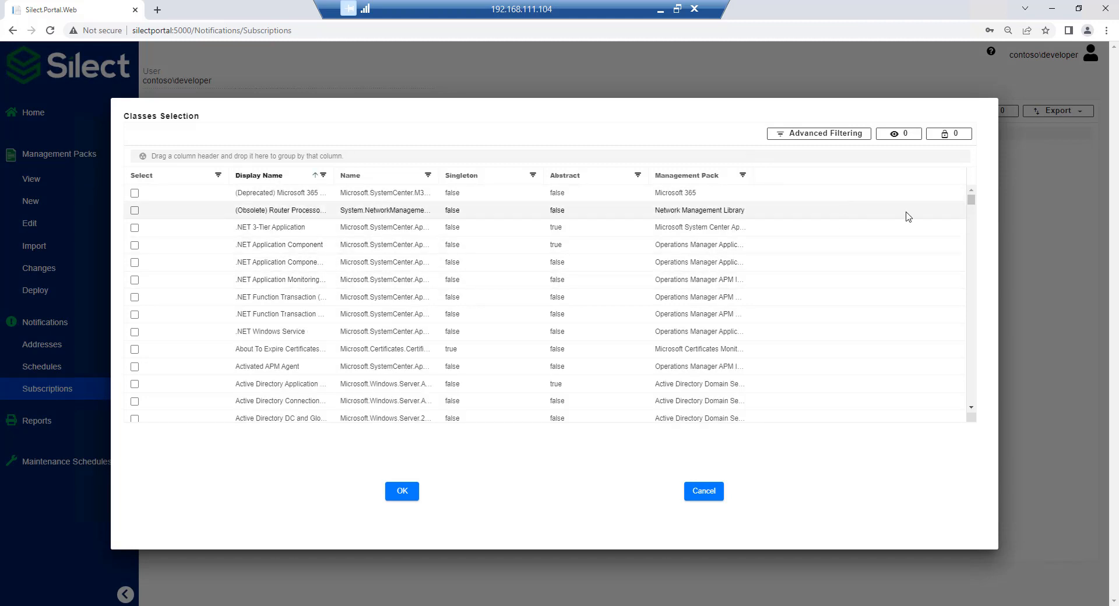
pyautogui.moveTo(971, 200); pyautogui.dragTo(972, 366)
pyautogui.scroll(-3, 394, 332)
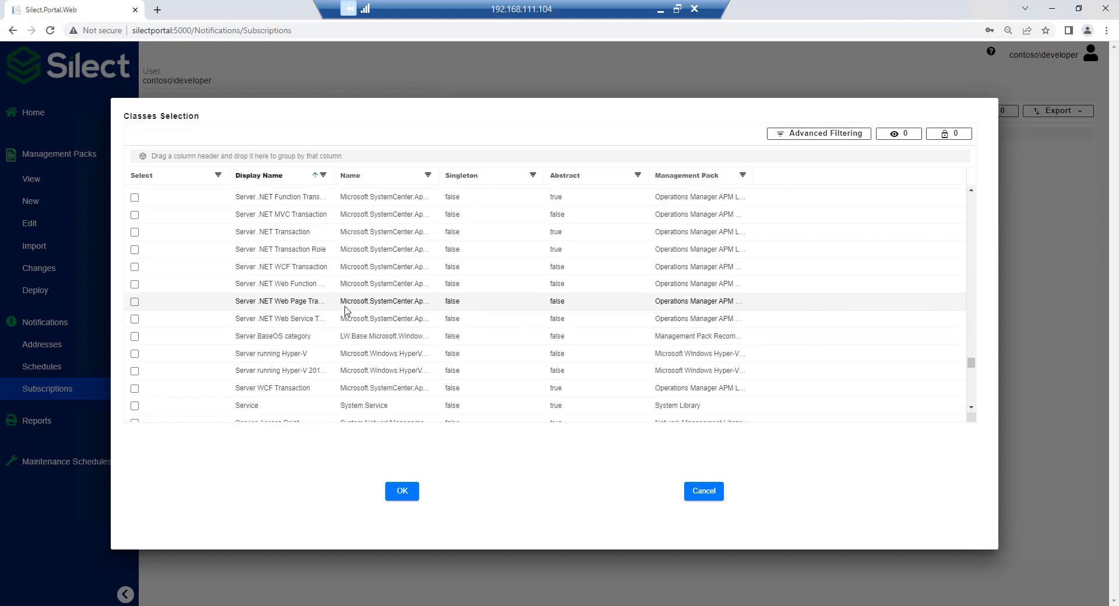
pyautogui.click(134, 335)
pyautogui.click(403, 492)
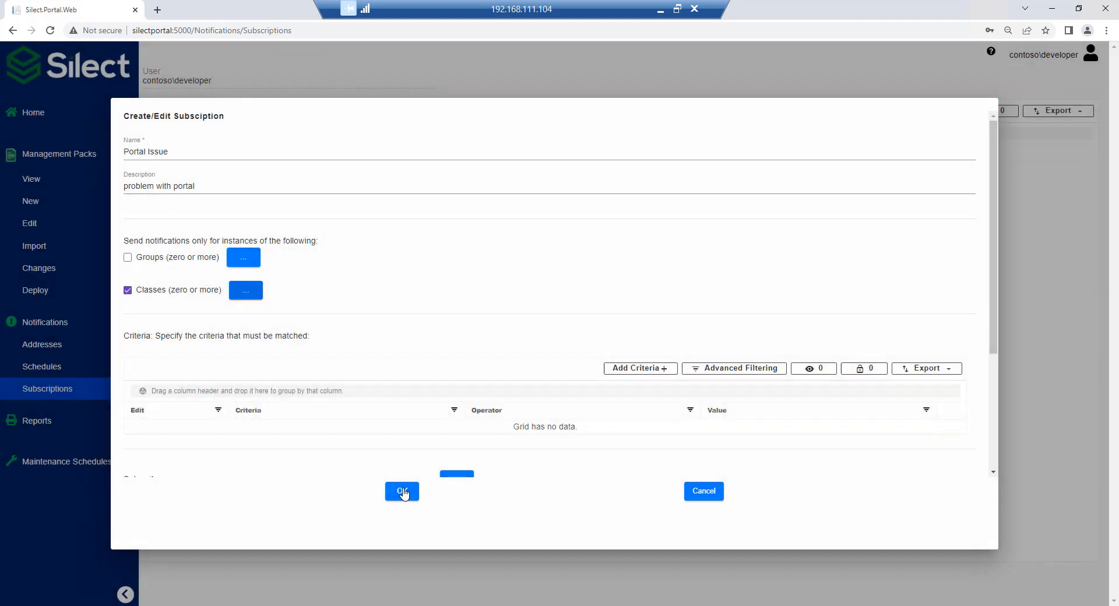
# Add a subscription criterion requiring Severity to equal Critical (2).
pyautogui.scroll(-2, 464, 326)
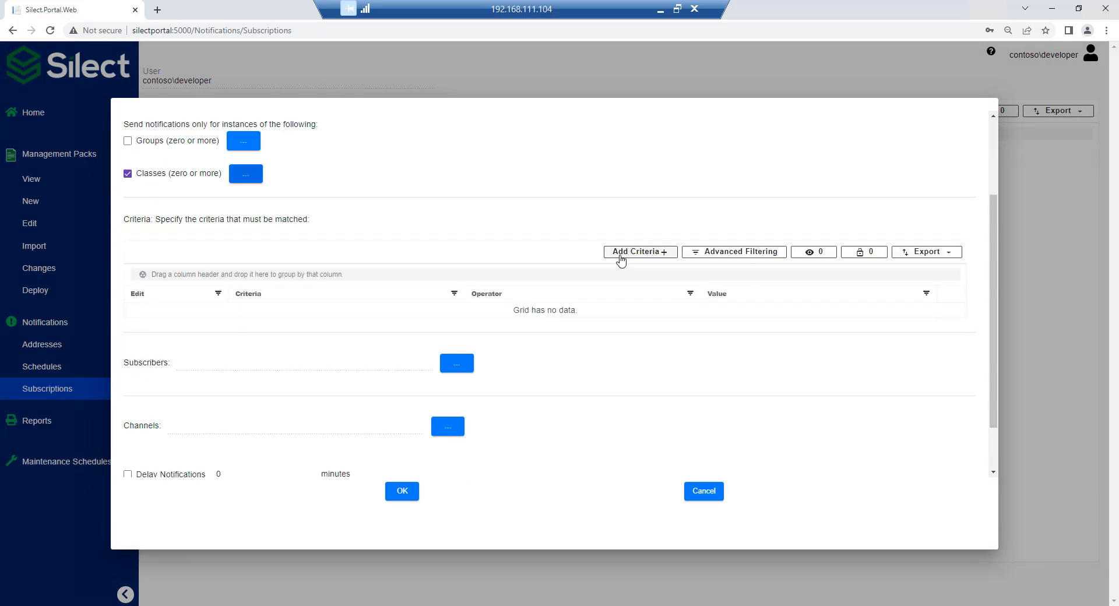
pyautogui.click(620, 257)
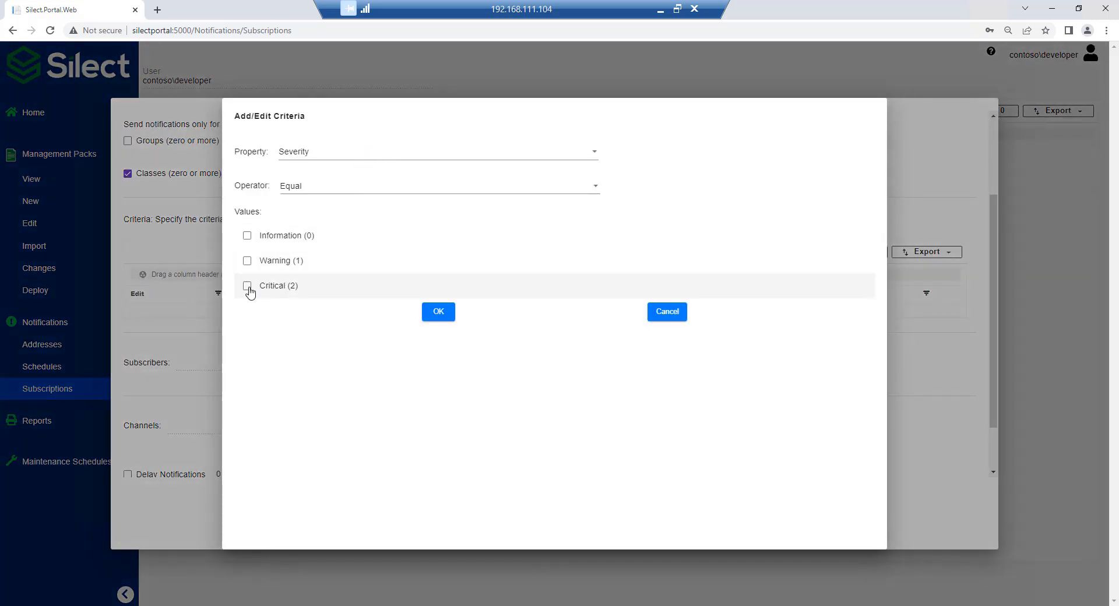
pyautogui.click(247, 287)
pyautogui.click(438, 313)
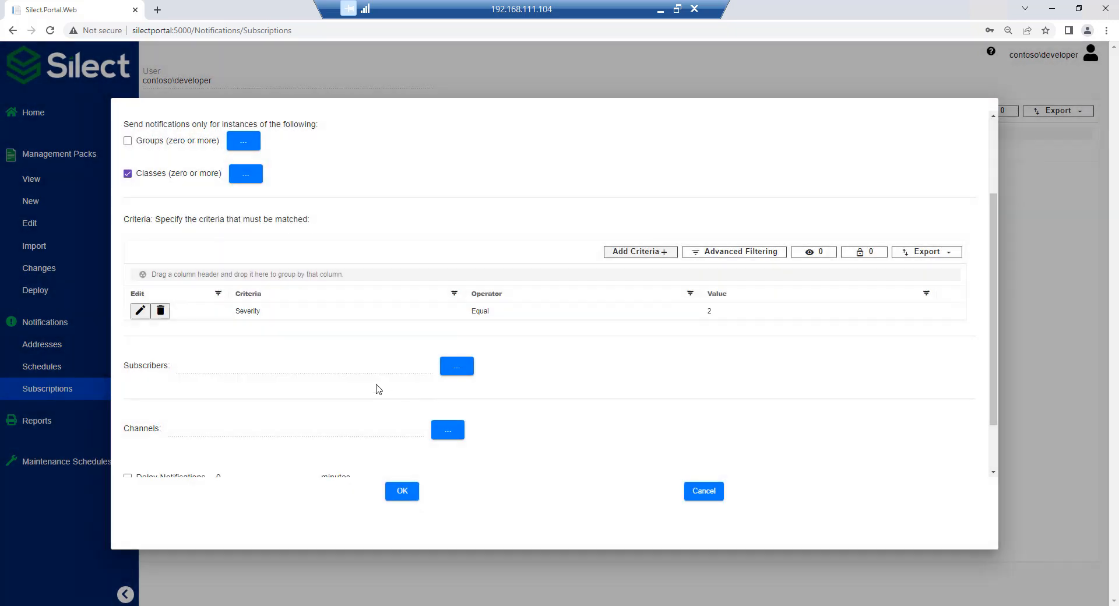
# Assign the developer account as the subscription's subscriber.
pyautogui.click(456, 366)
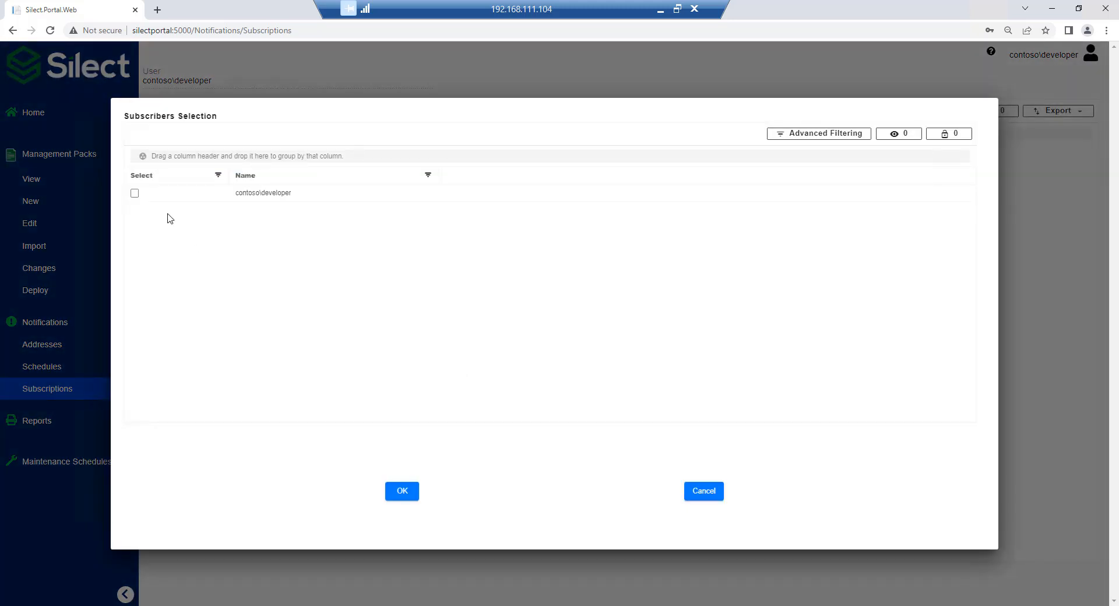
pyautogui.click(135, 193)
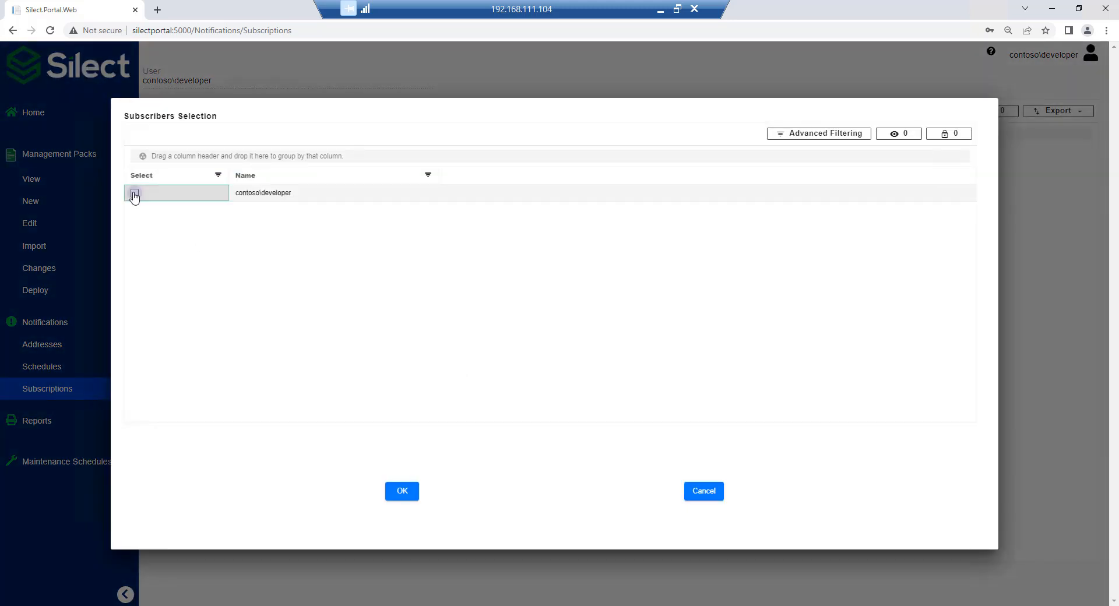
pyautogui.click(401, 493)
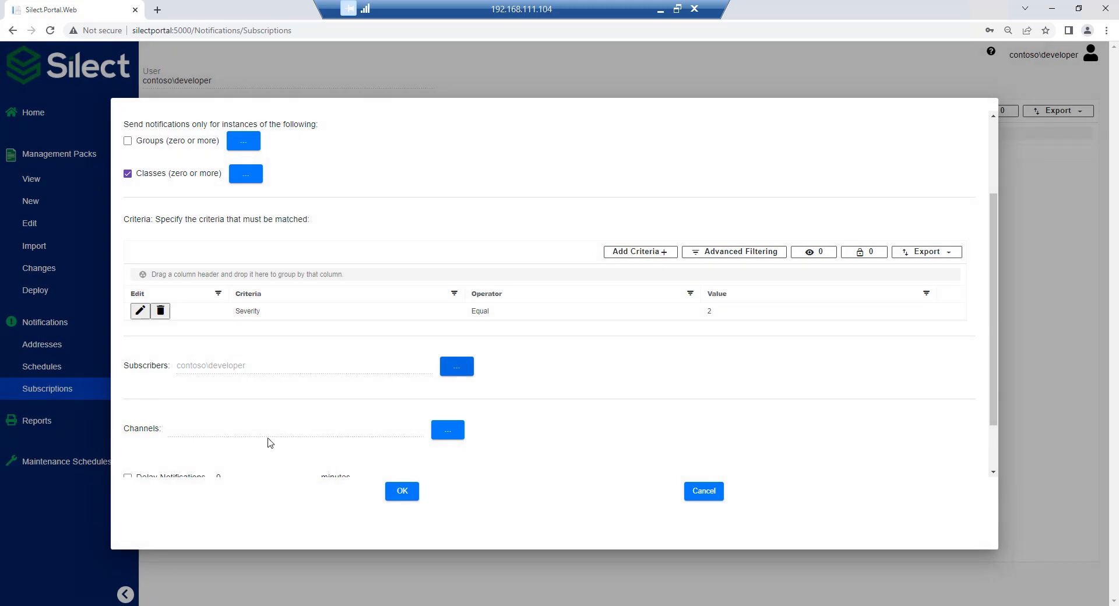
# Choose SMTP Channel as the subscription's channel, then enable and save the subscription.
pyautogui.scroll(-2, 467, 411)
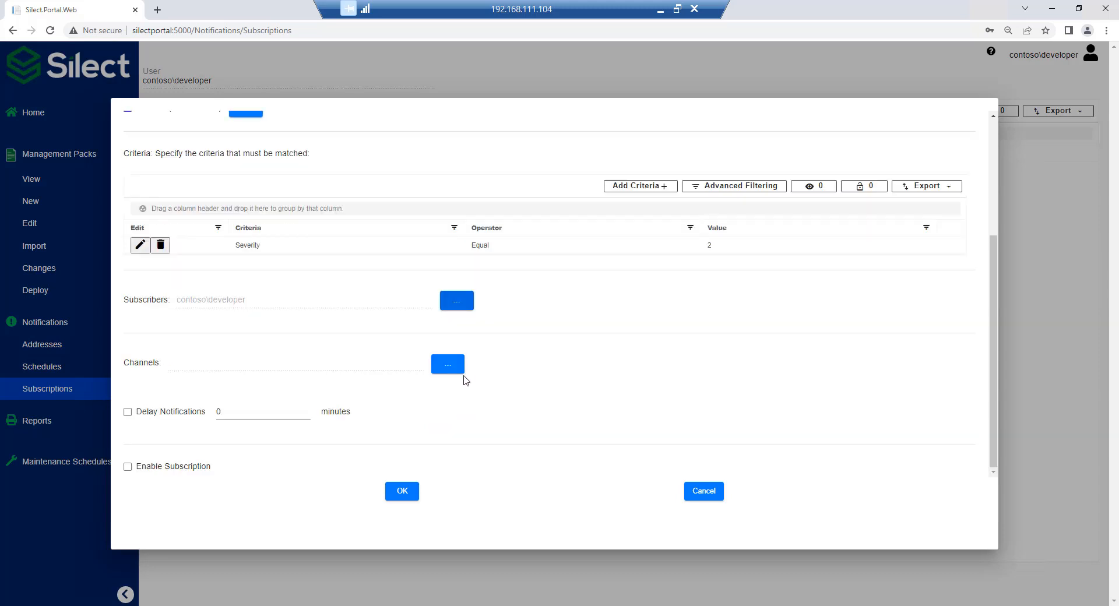
pyautogui.click(449, 366)
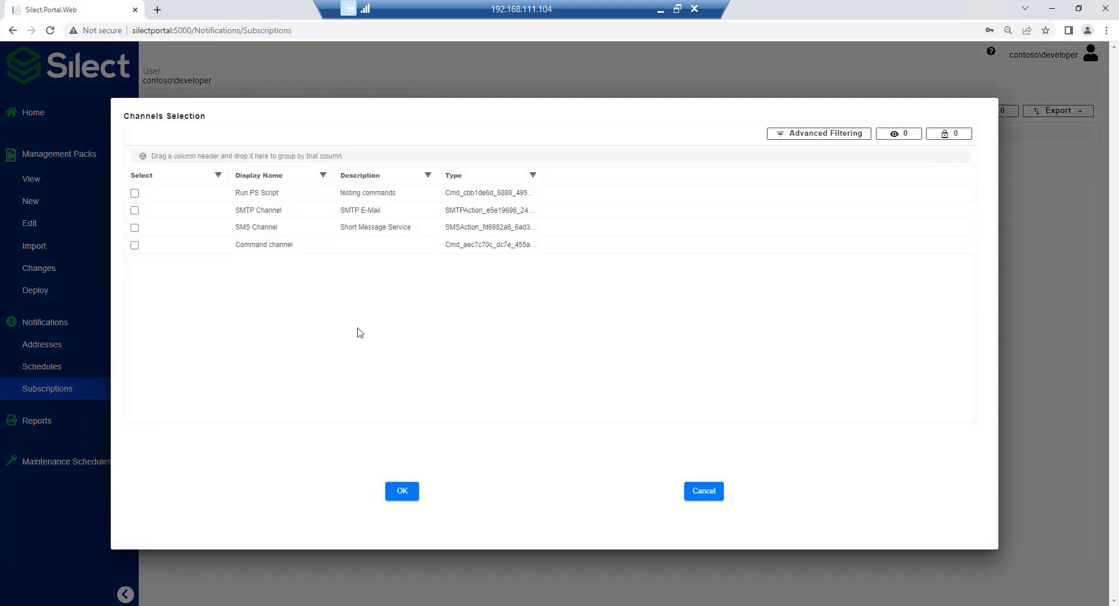
pyautogui.click(134, 210)
pyautogui.click(402, 490)
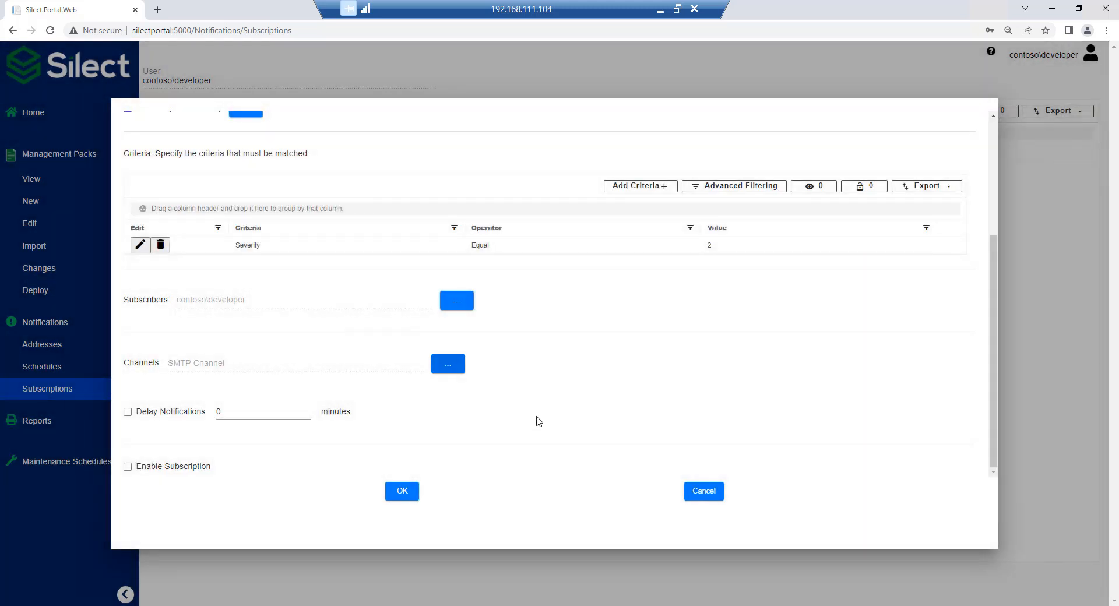
pyautogui.click(200, 470)
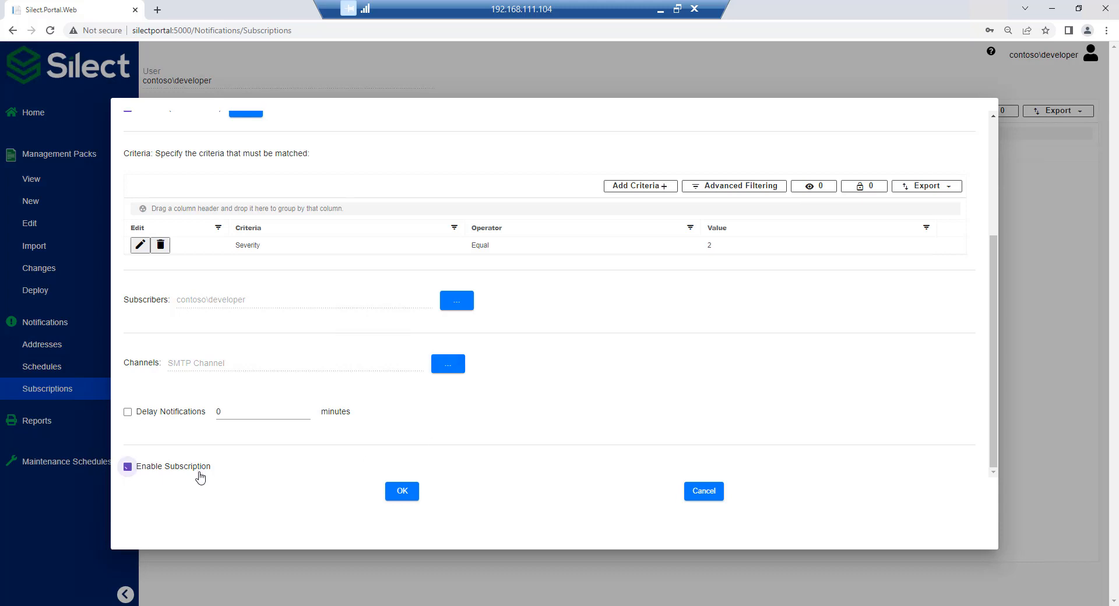
pyautogui.click(404, 491)
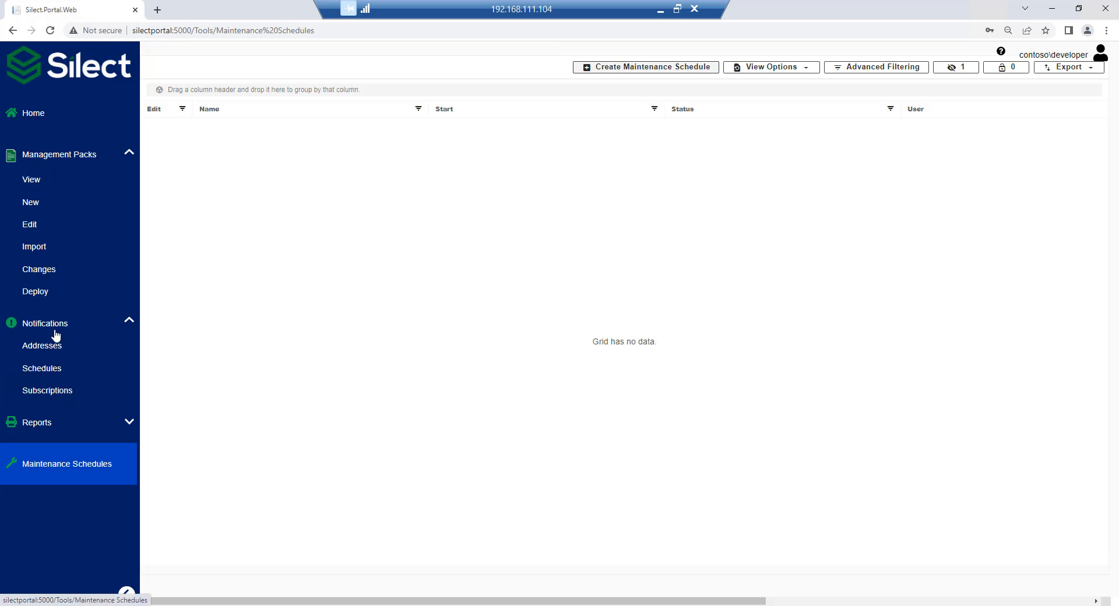
# Open the Agent Workflow report.
pyautogui.click(129, 422)
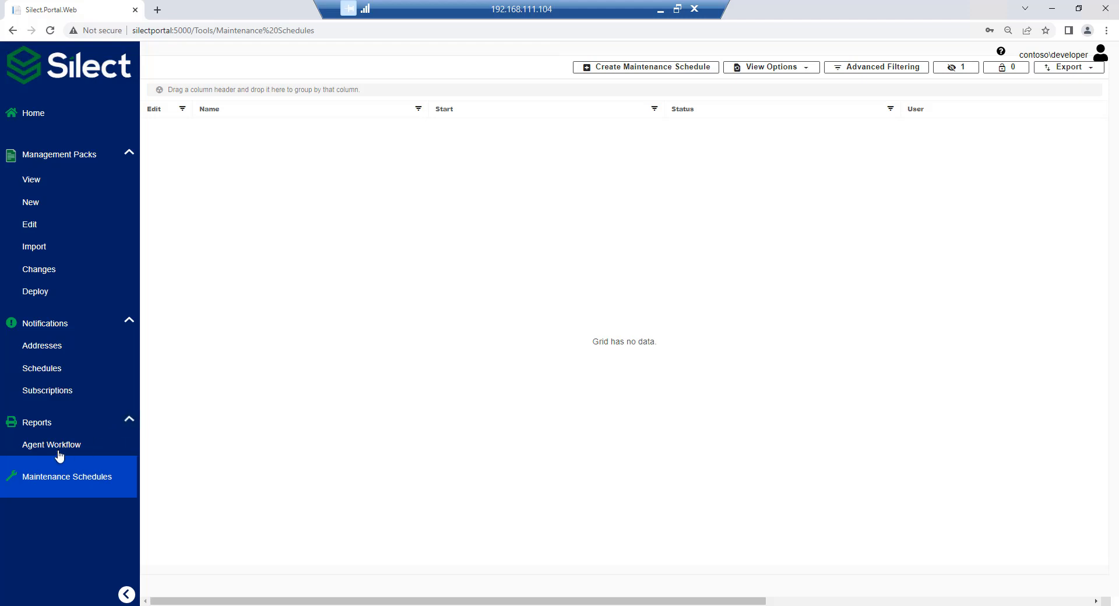
pyautogui.click(56, 450)
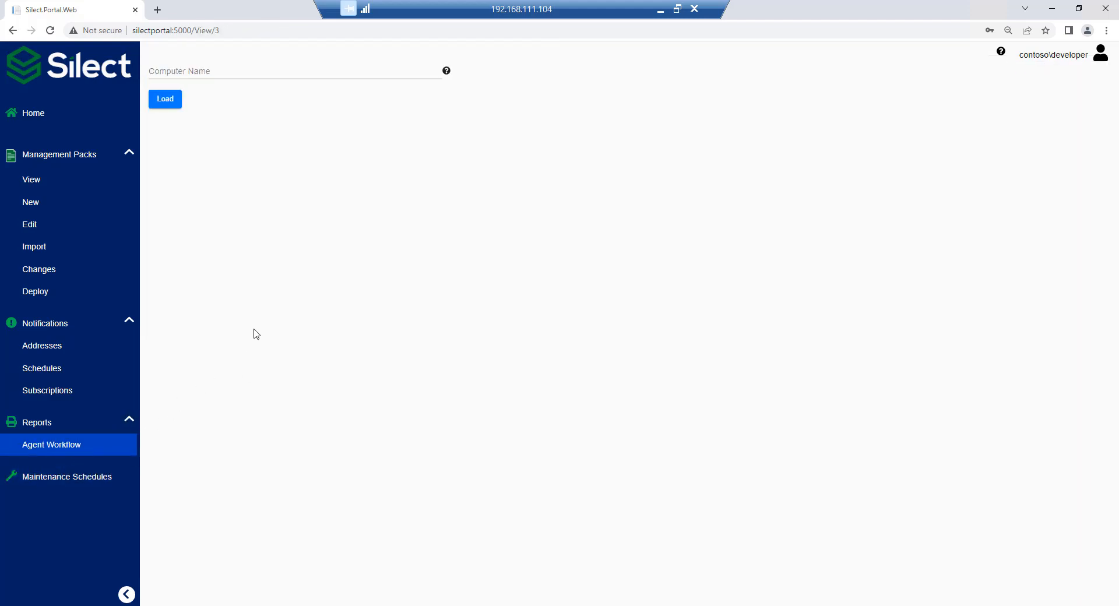